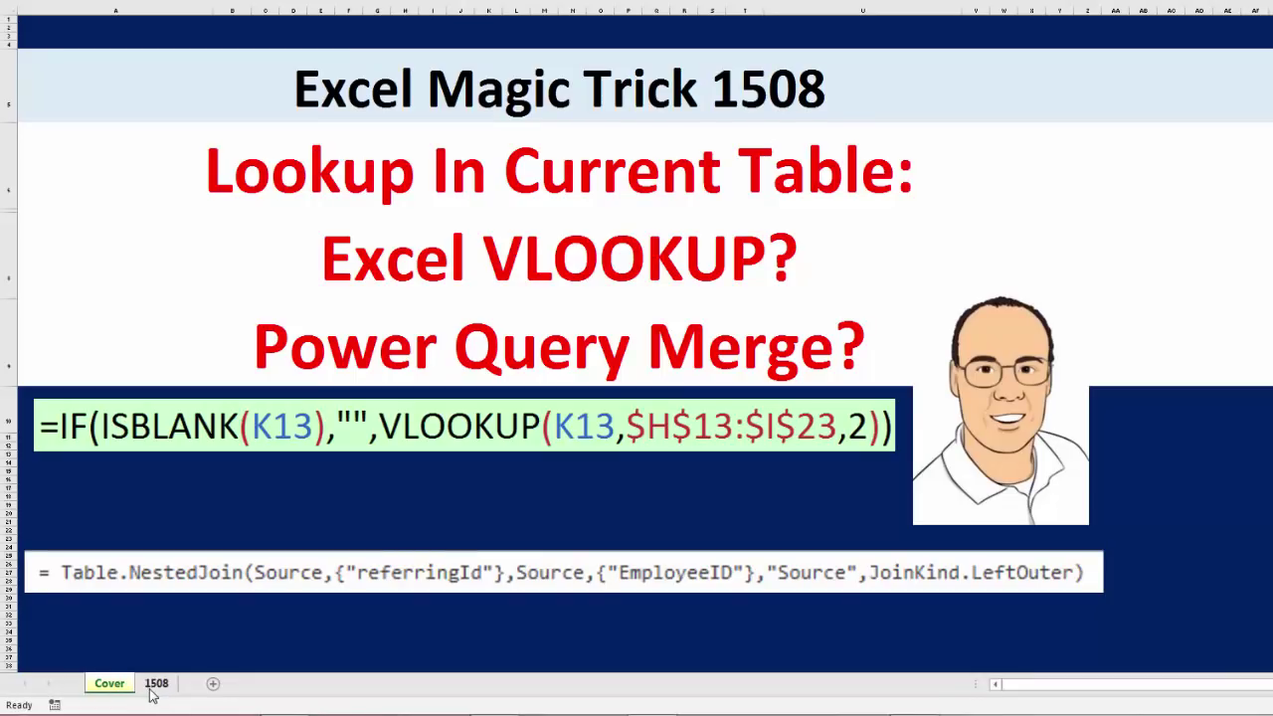
Step: Switch from the Cover sheet to the 1508 sheet holding the employee table
left_click(156, 684)
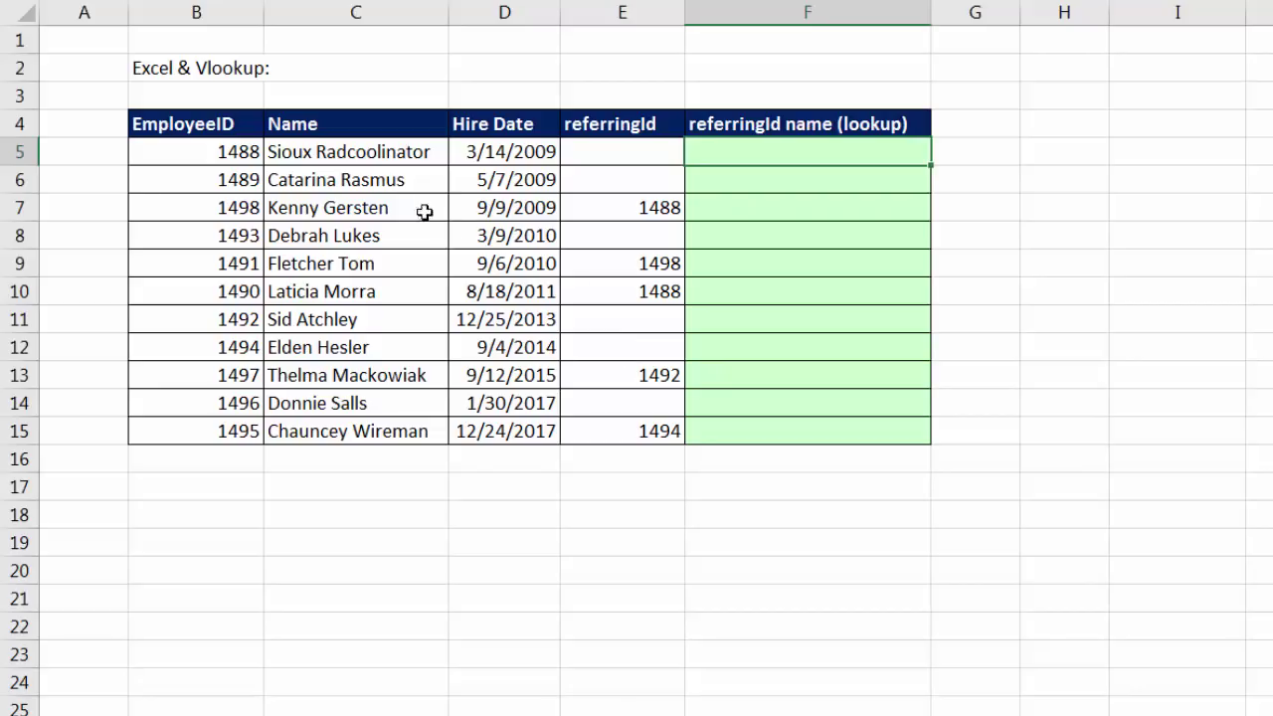
left_click(394, 205)
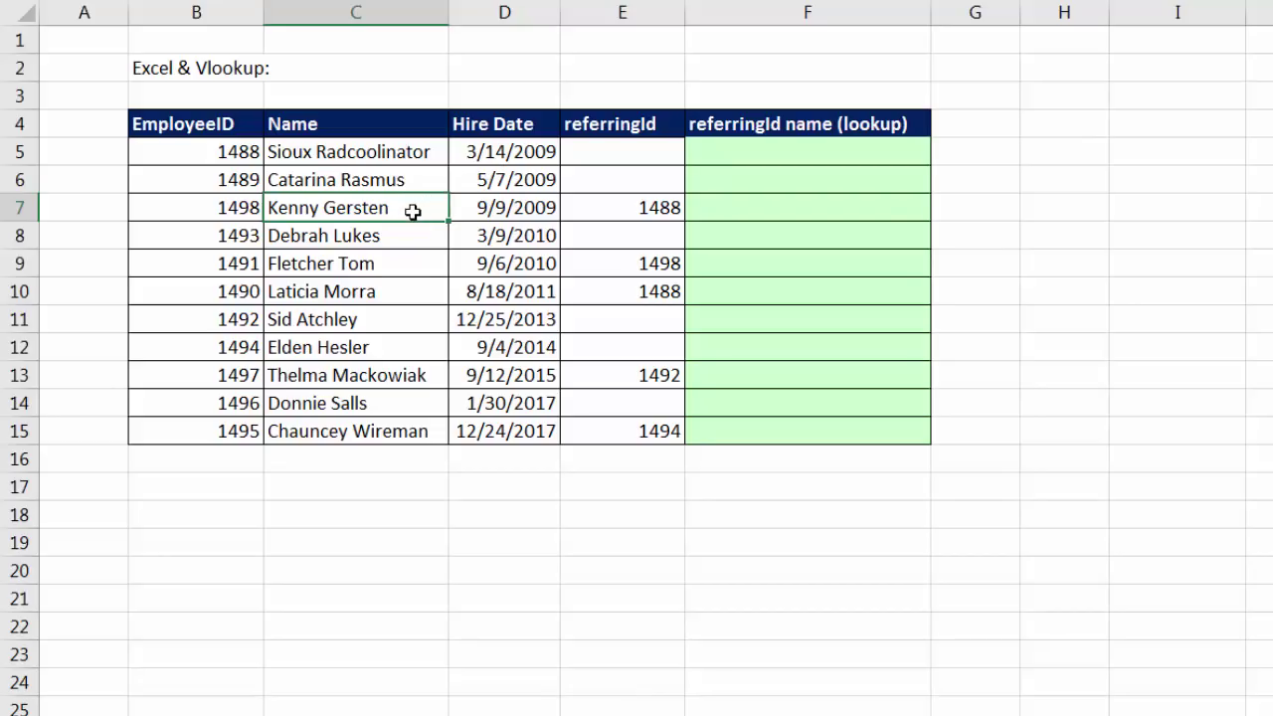
left_click(623, 209)
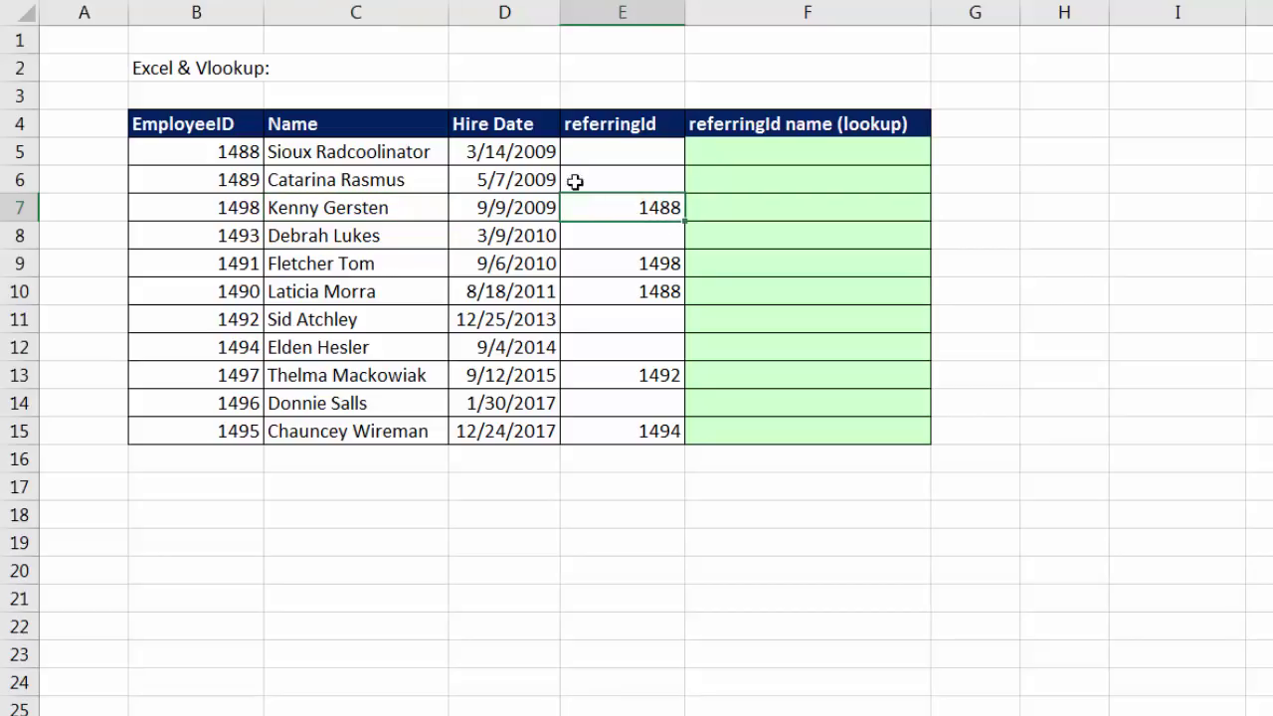
left_click(306, 157)
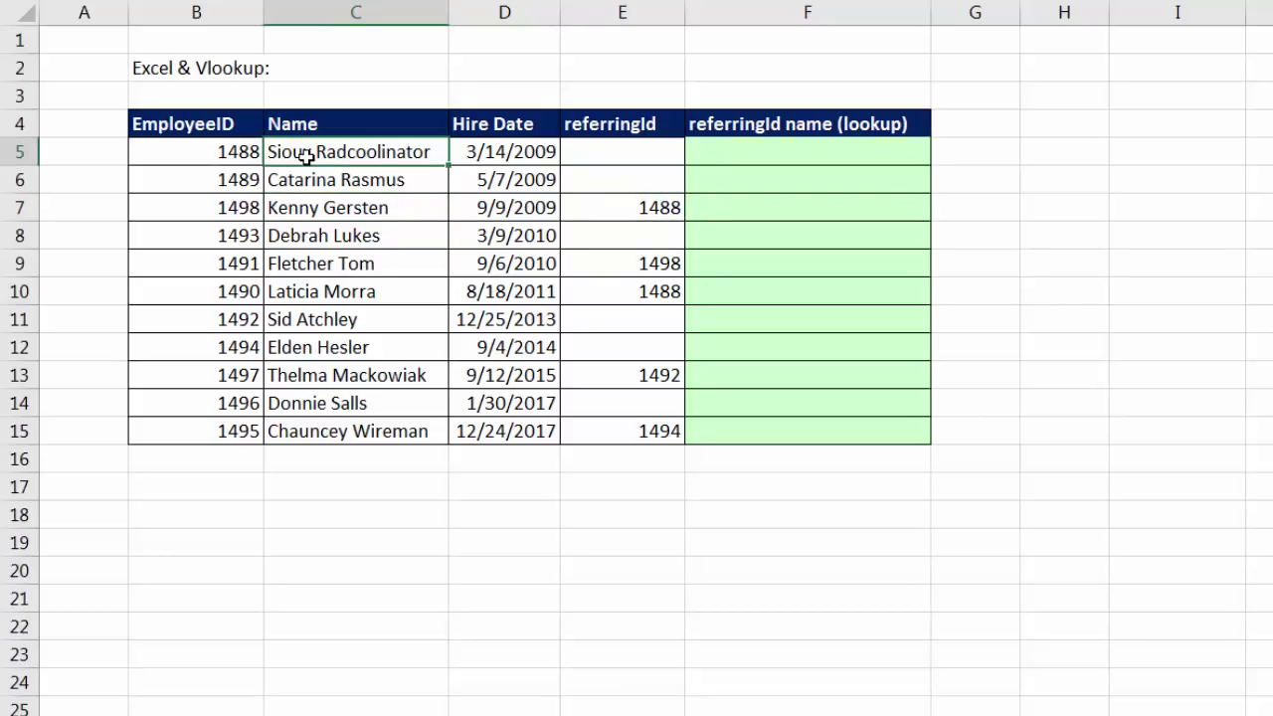
left_click(326, 202)
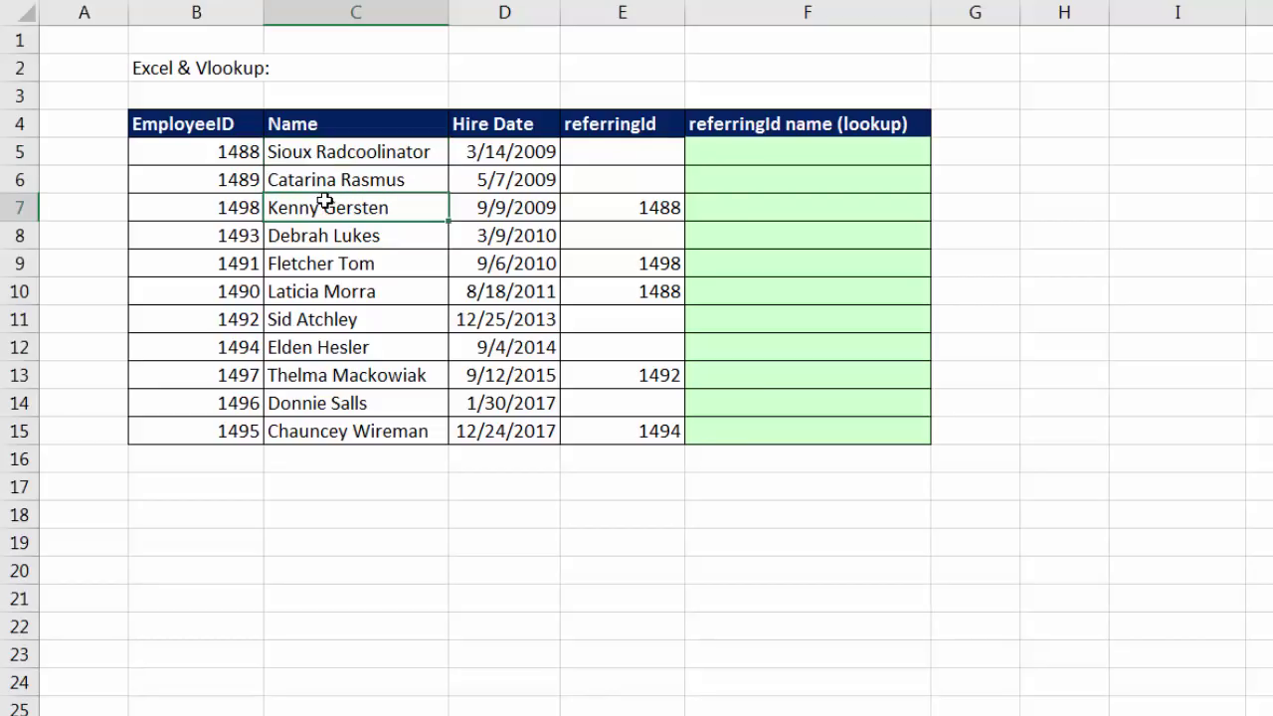
left_click(716, 213)
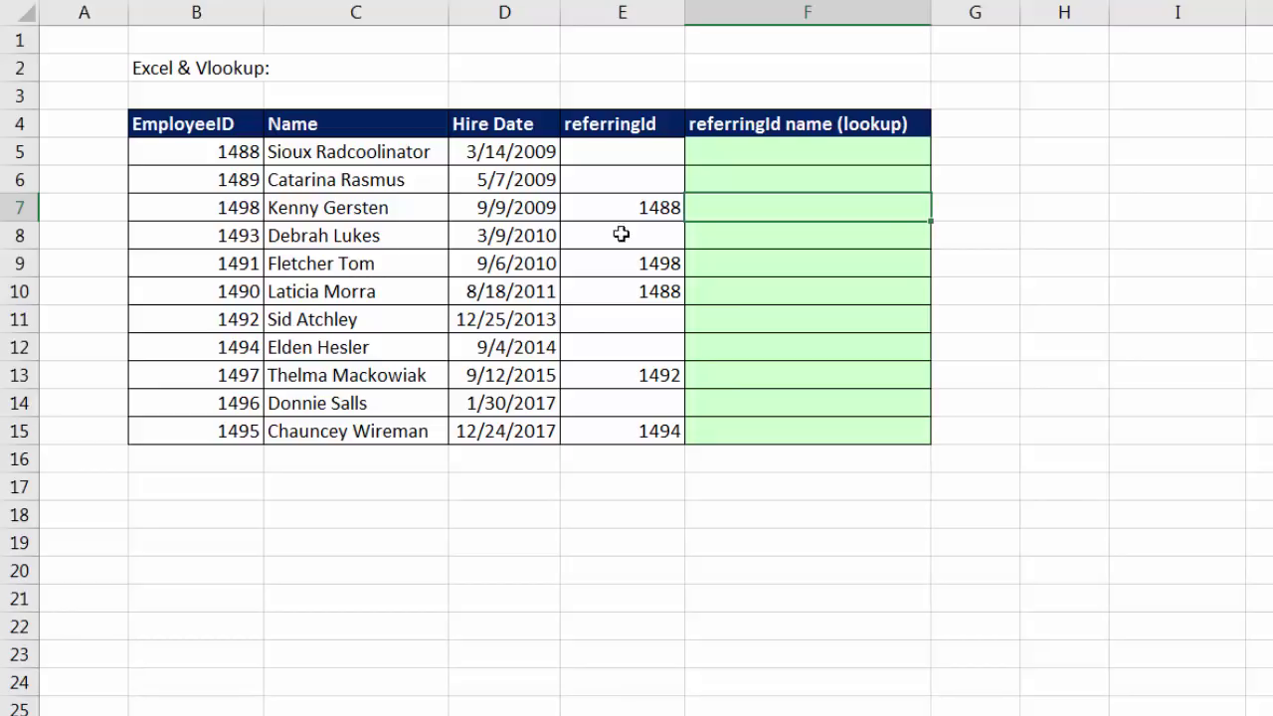
Step: Enter =VLOOKUP(E5,$B$5:$C$15,2,0) in F5 to look up the referrer's name
left_click(736, 145)
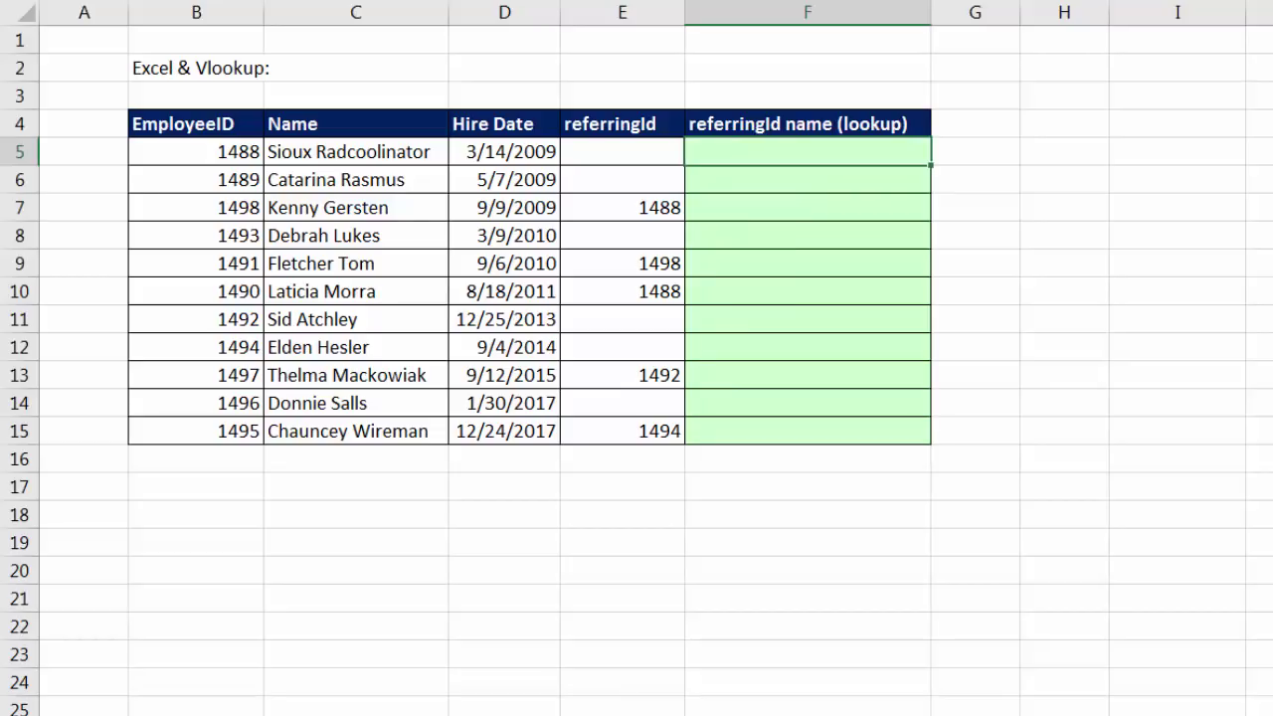
type("=vl")
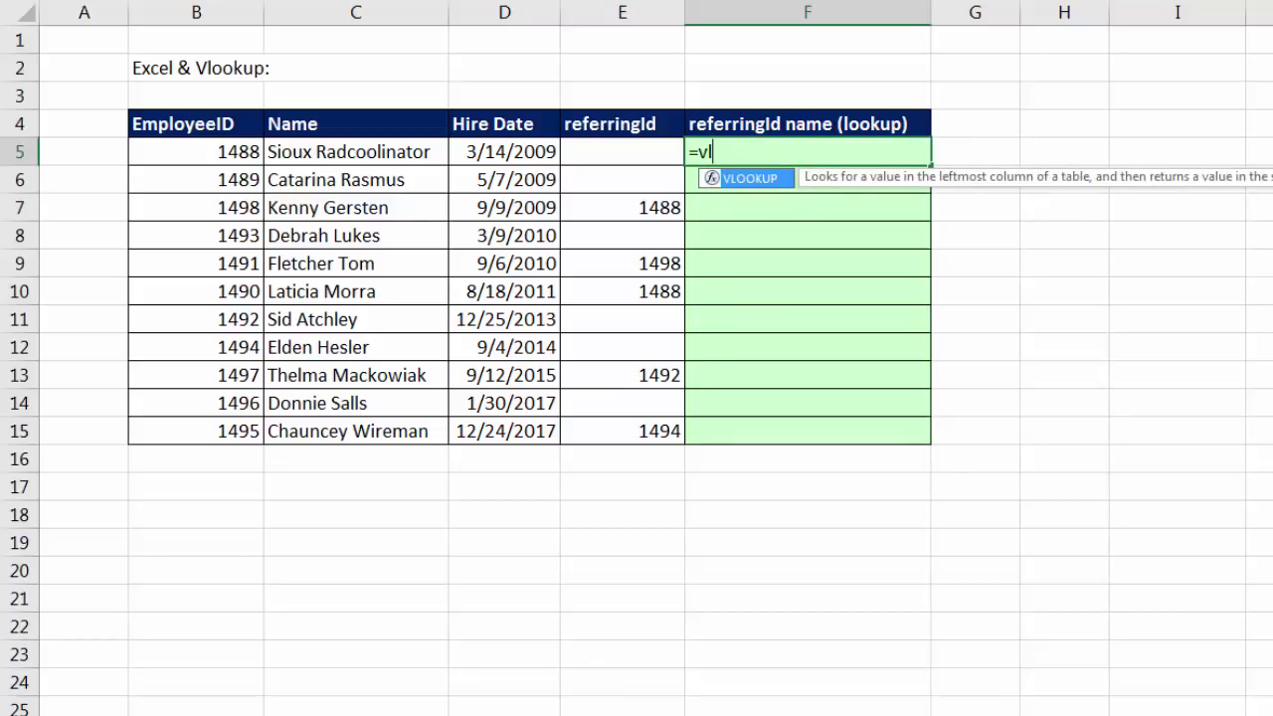
key("Tab")
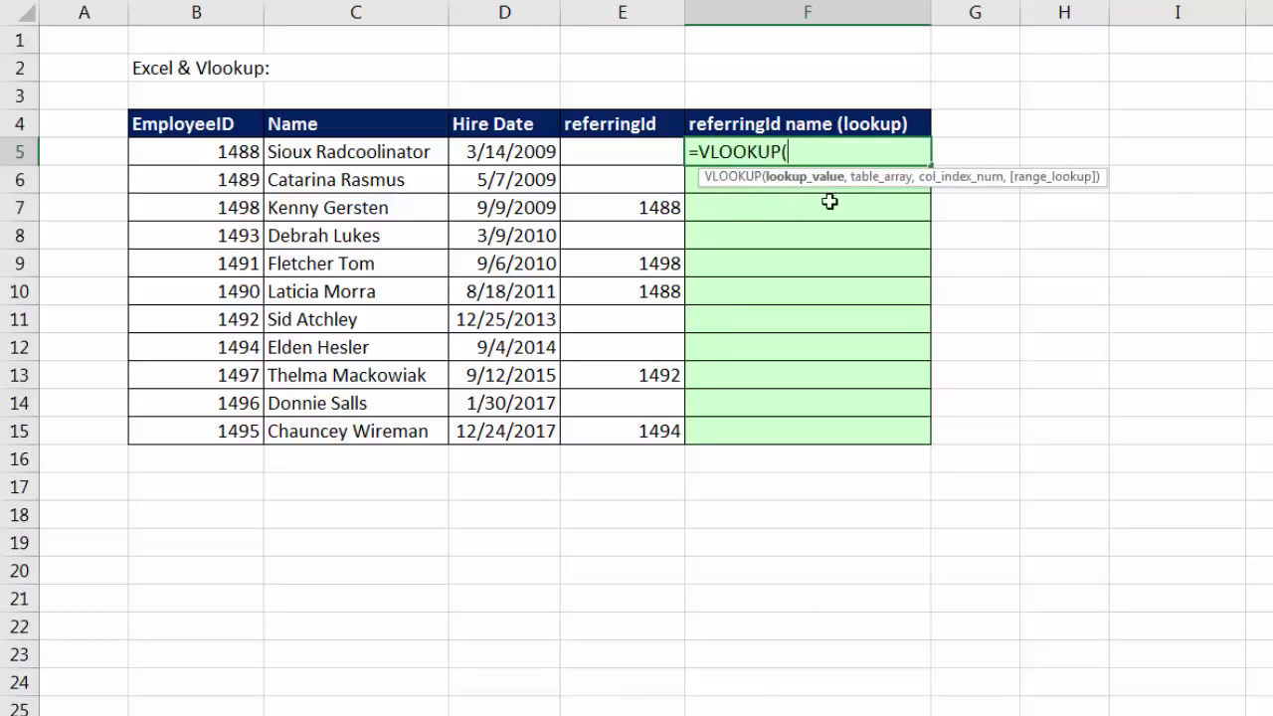
left_click(643, 145)
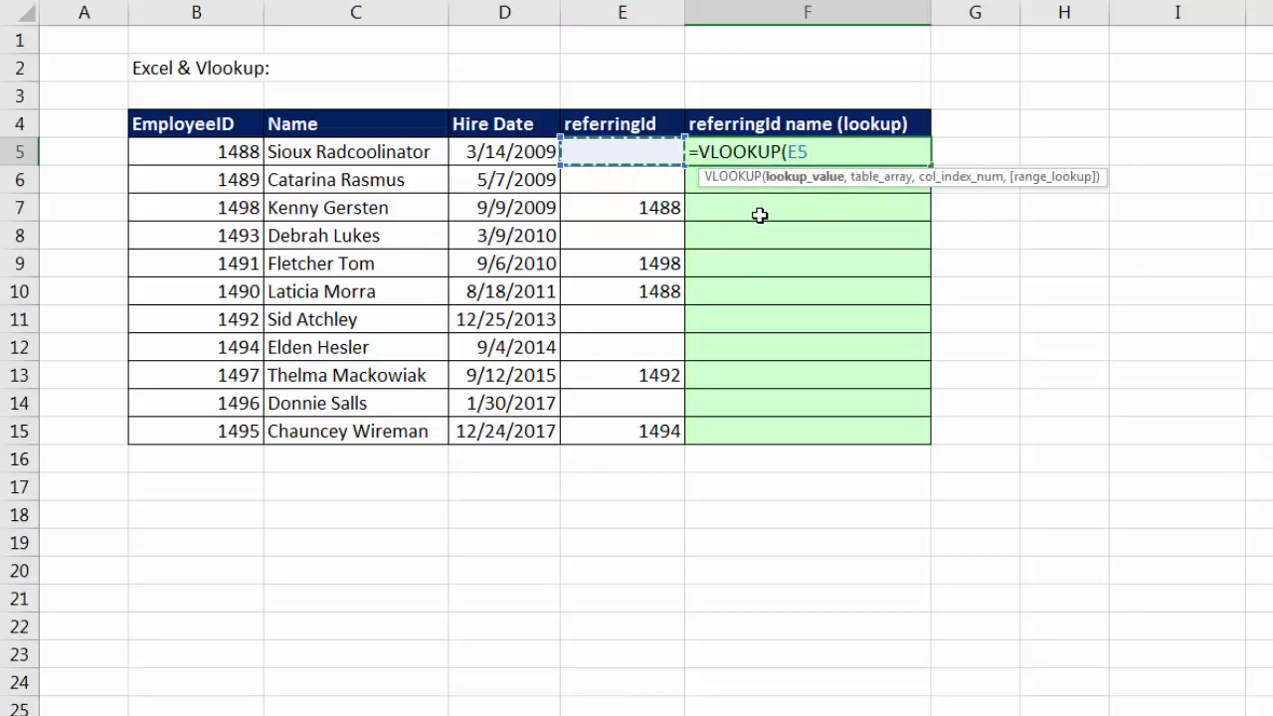
type(",")
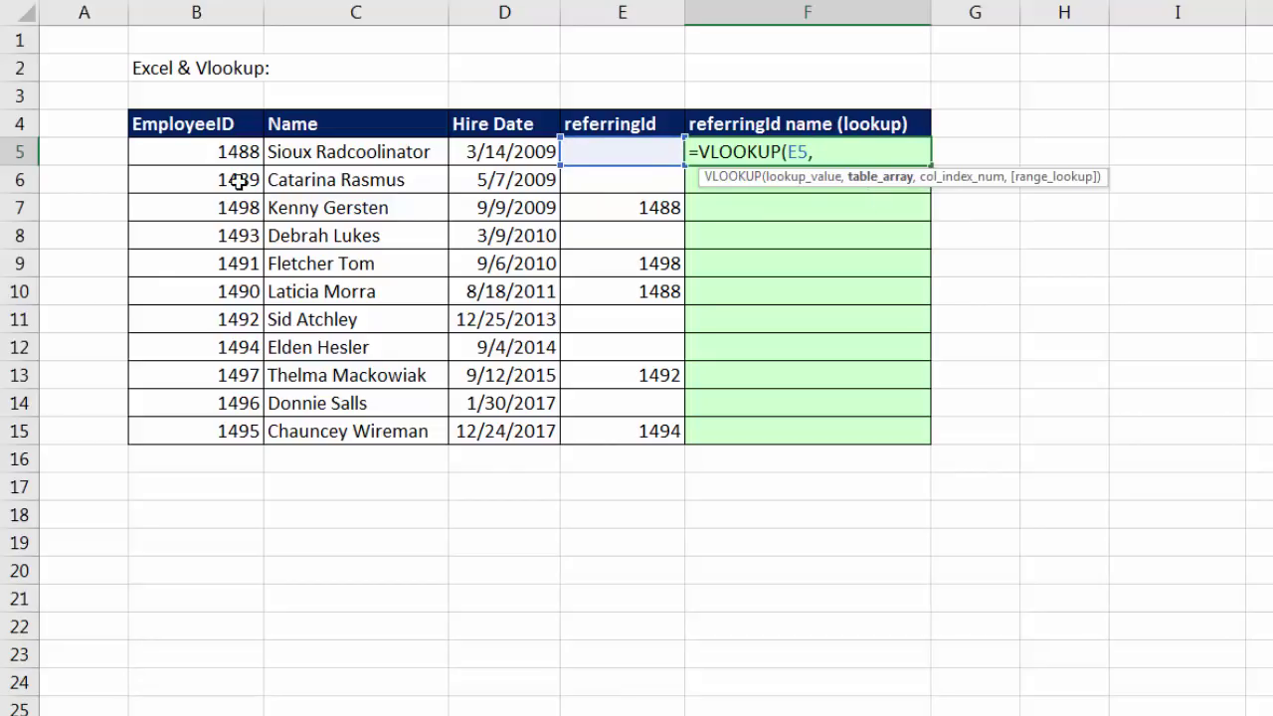
left_click_drag(203, 160, 345, 435)
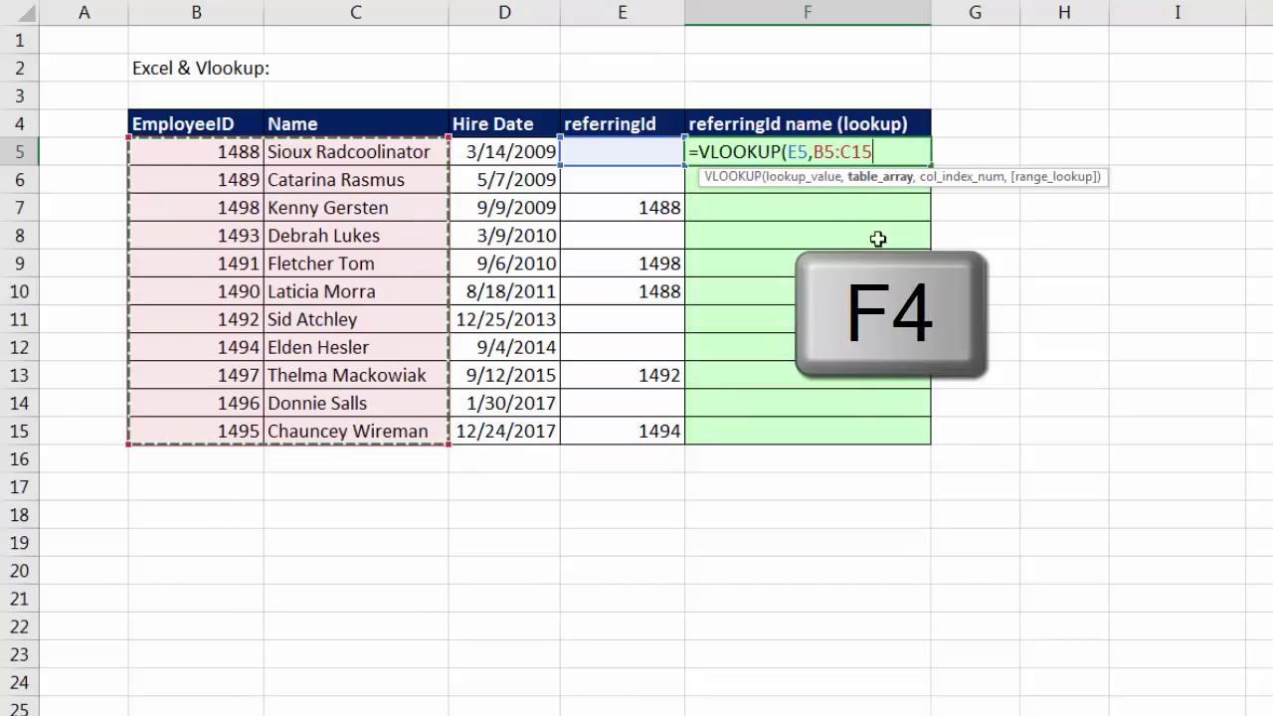
key("F4")
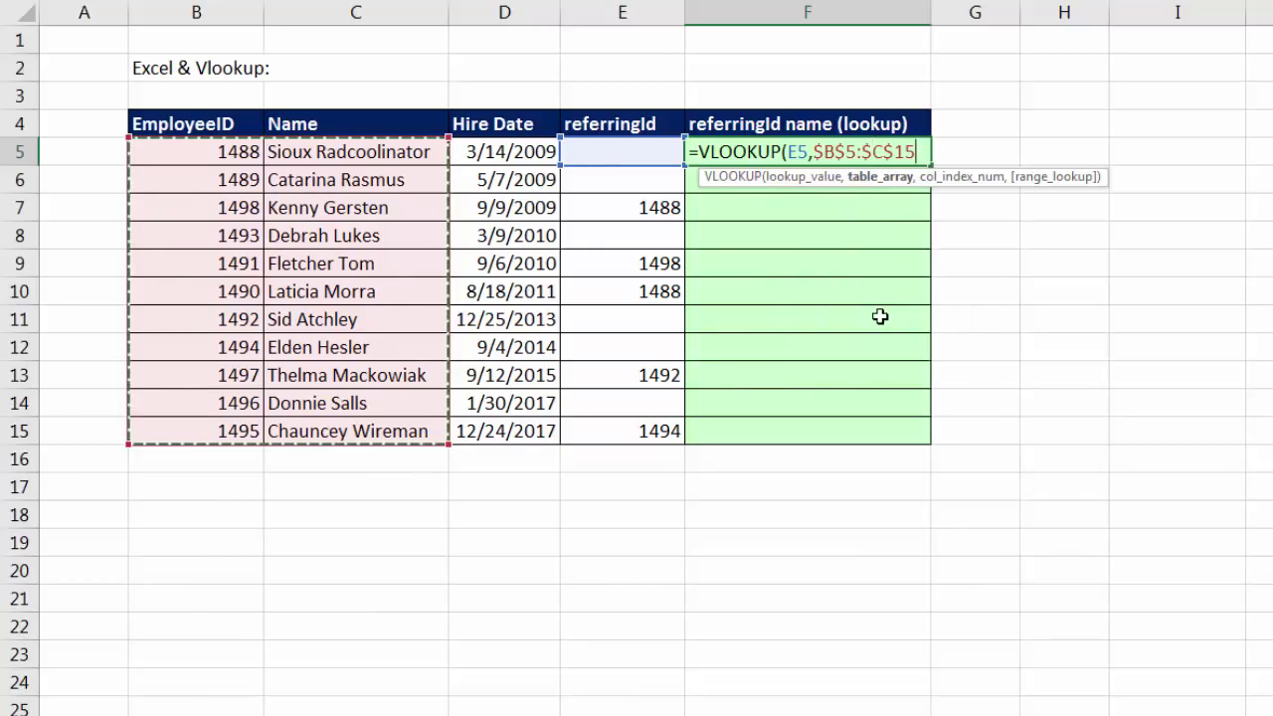
type(",")
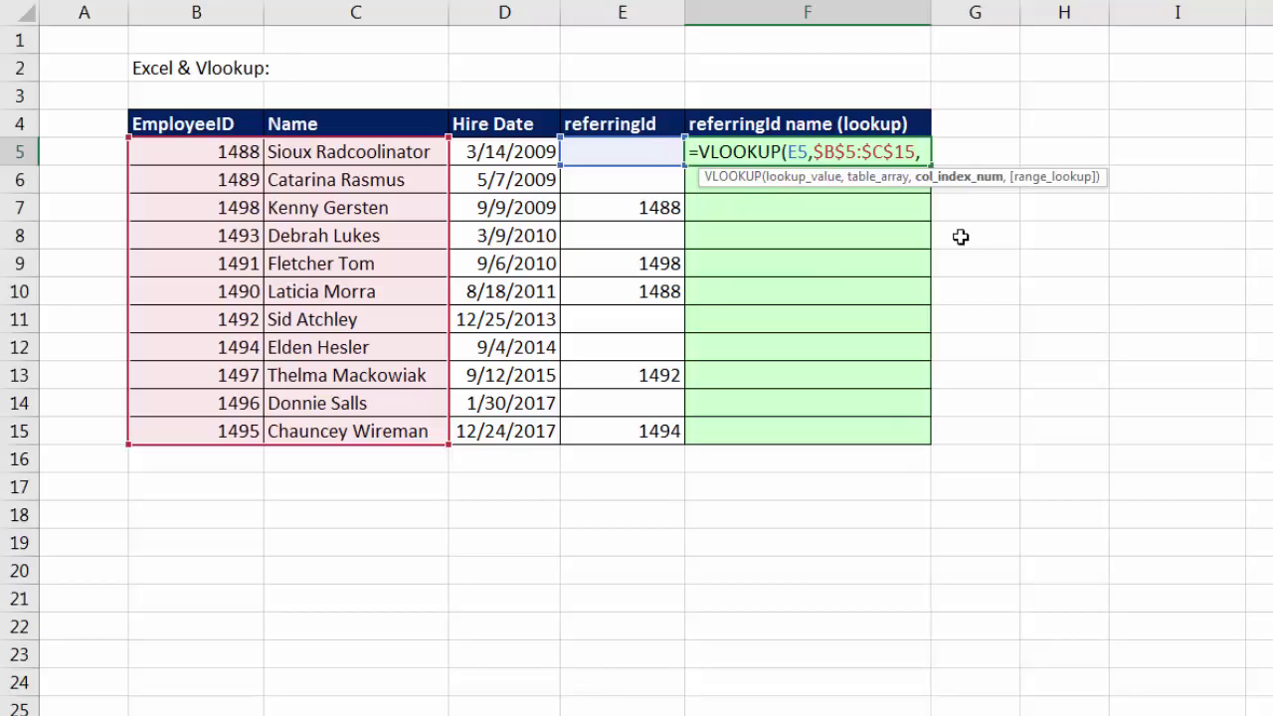
type("2")
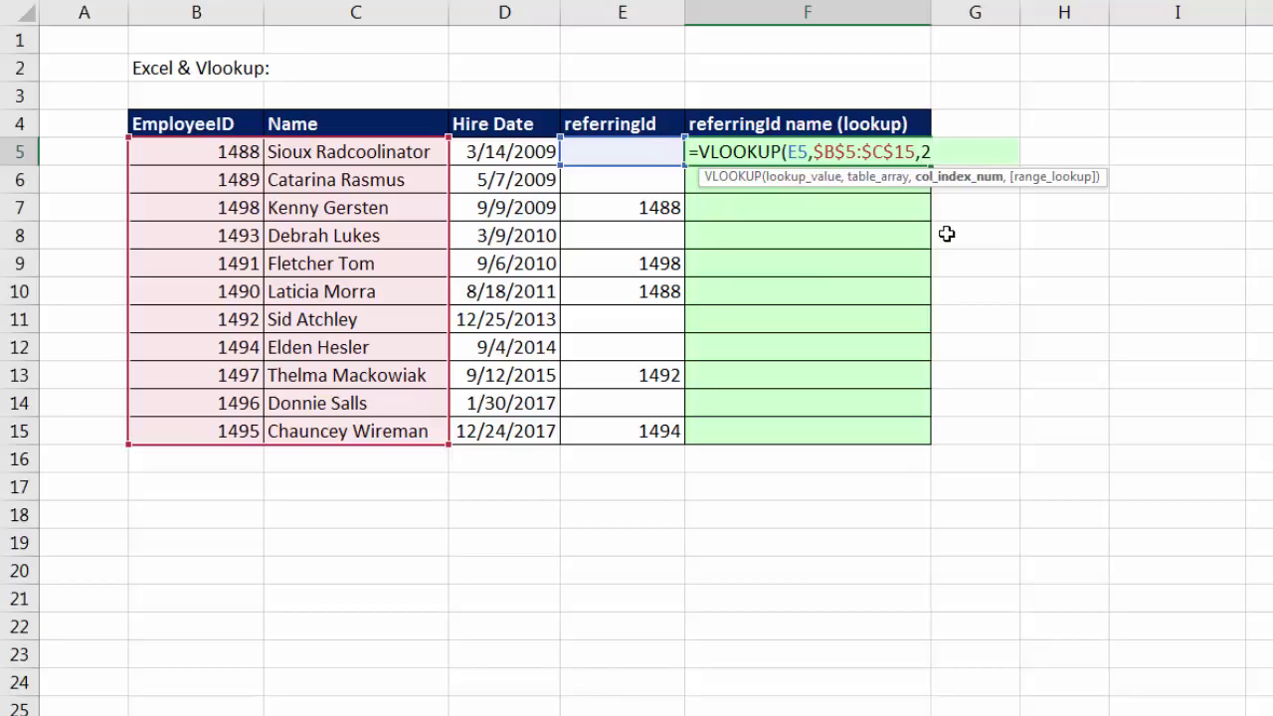
type(",0")
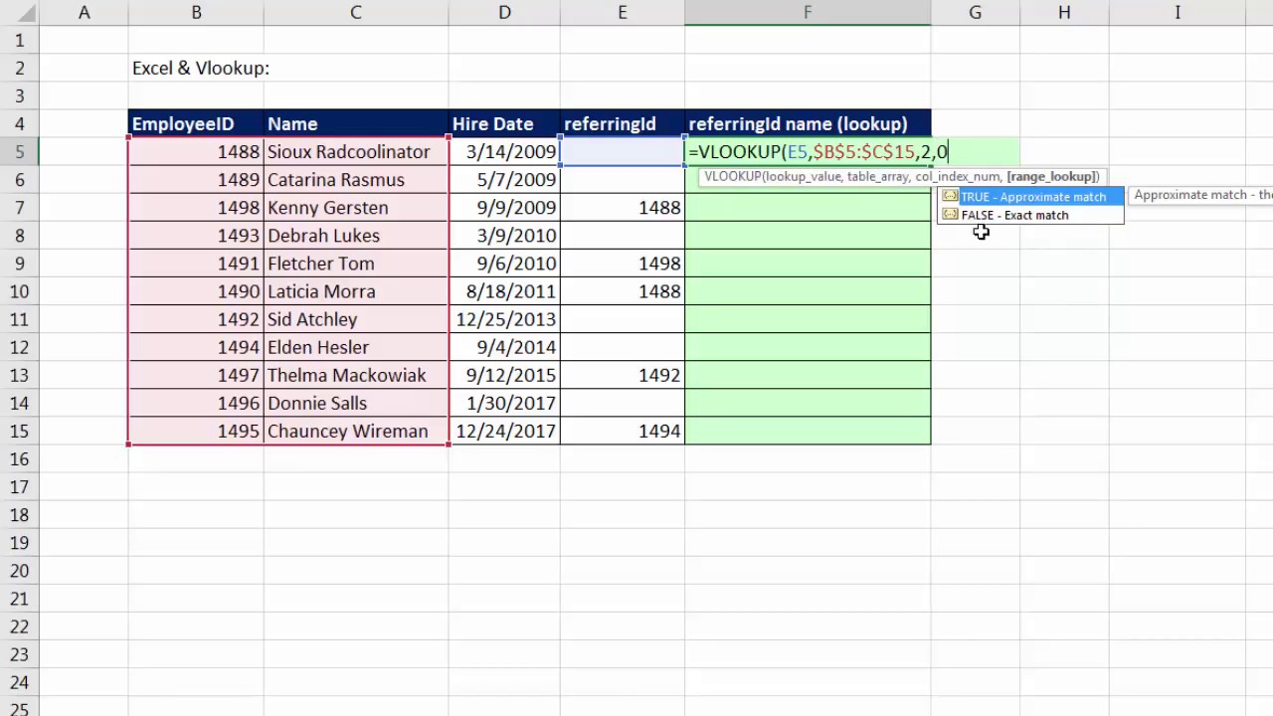
type(")")
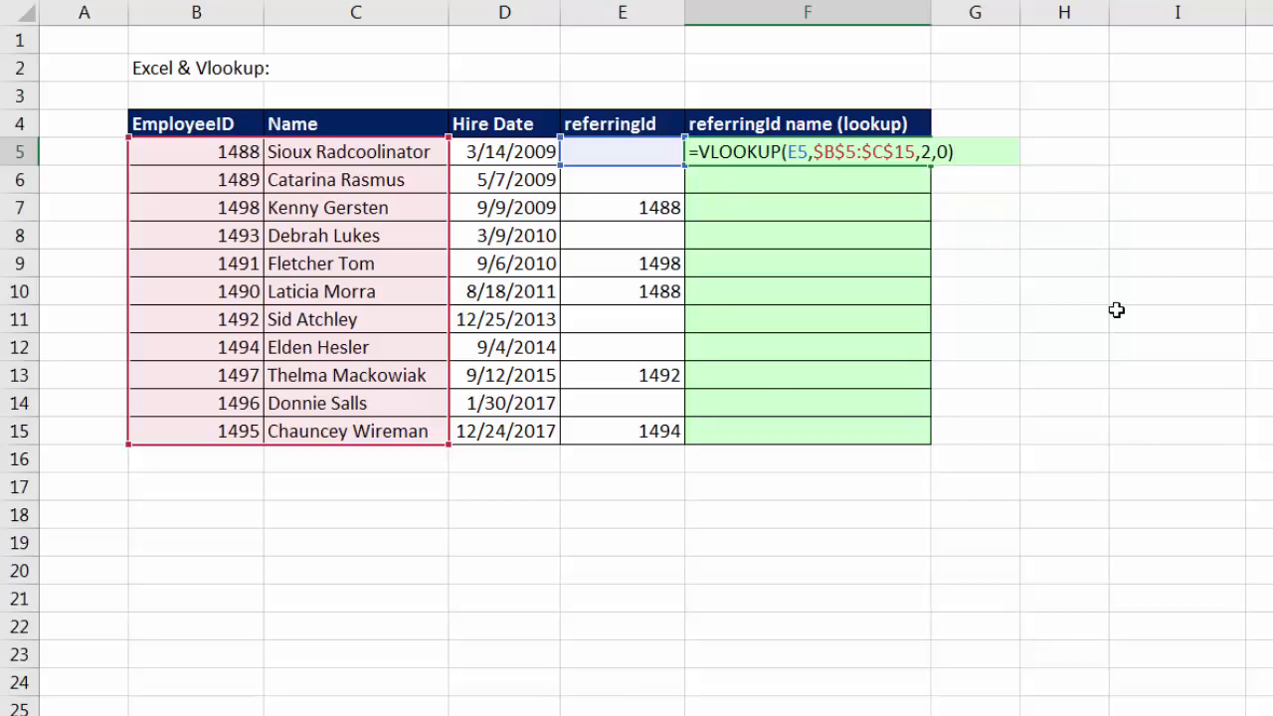
key("ctrl+Return")
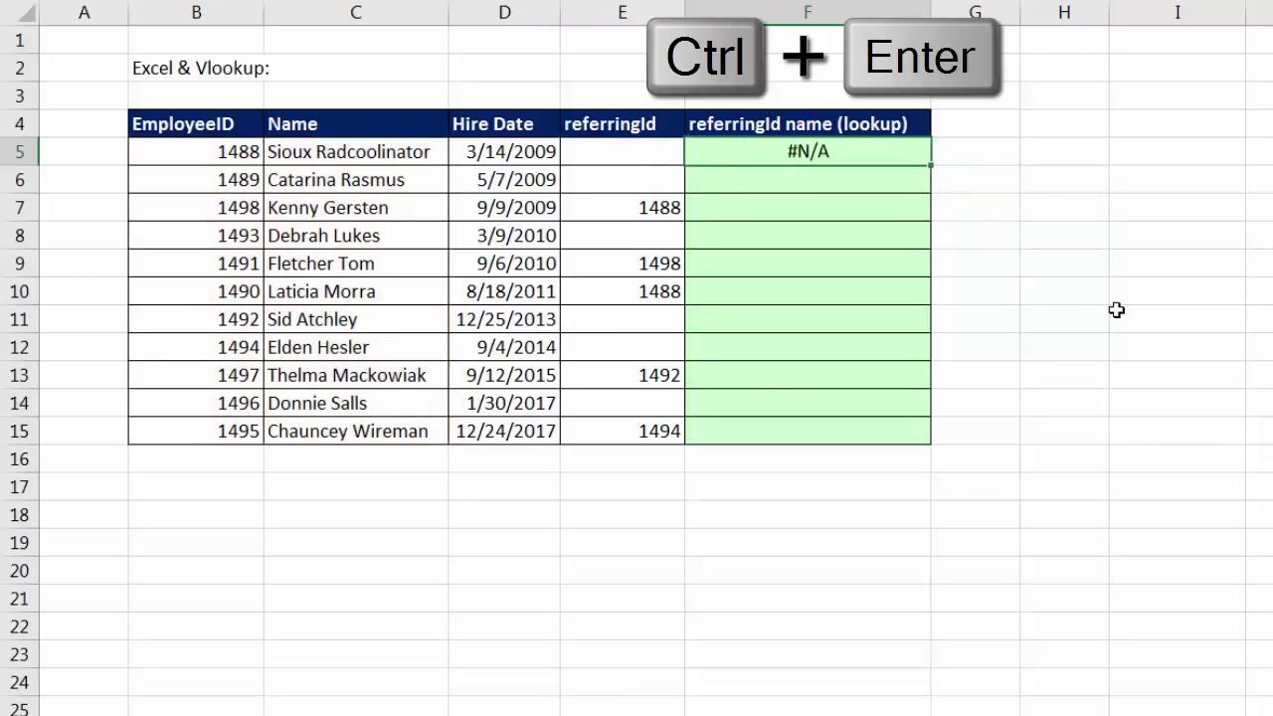
Step: Fill the VLOOKUP down to F15, then inspect the formulas in F15 and F5
double_click(932, 163)
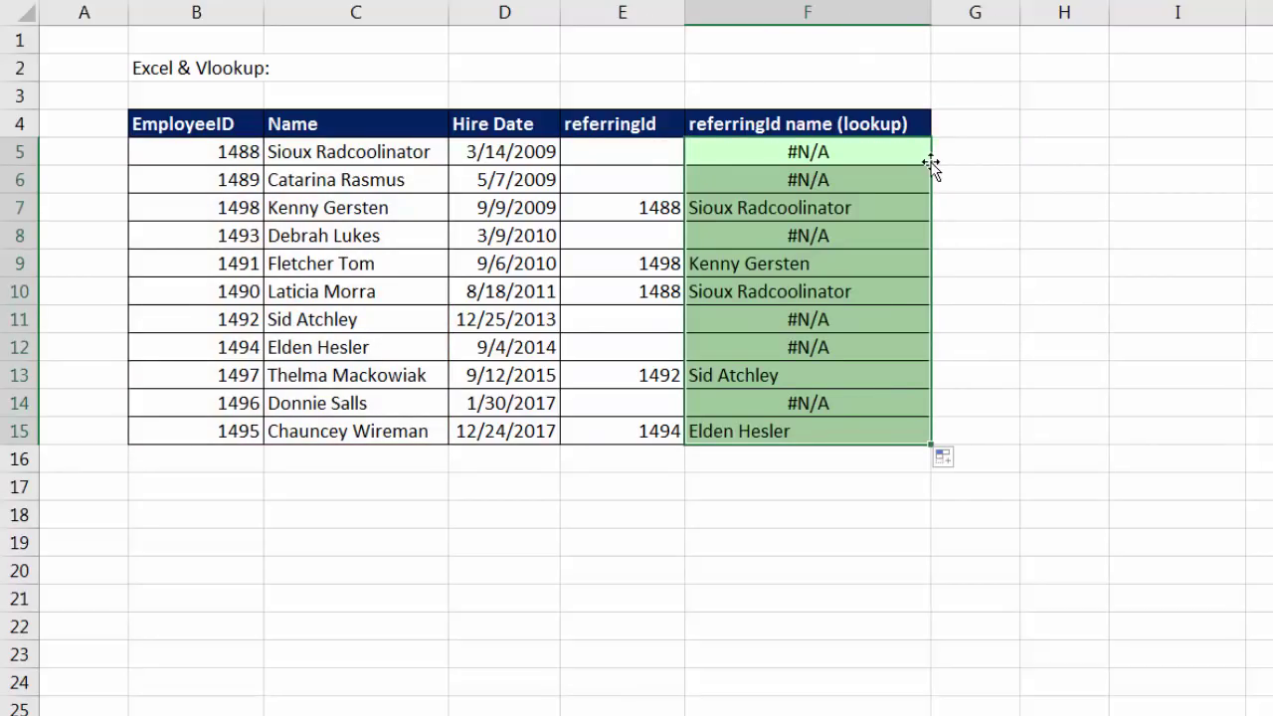
left_click(815, 432)
key("F2")
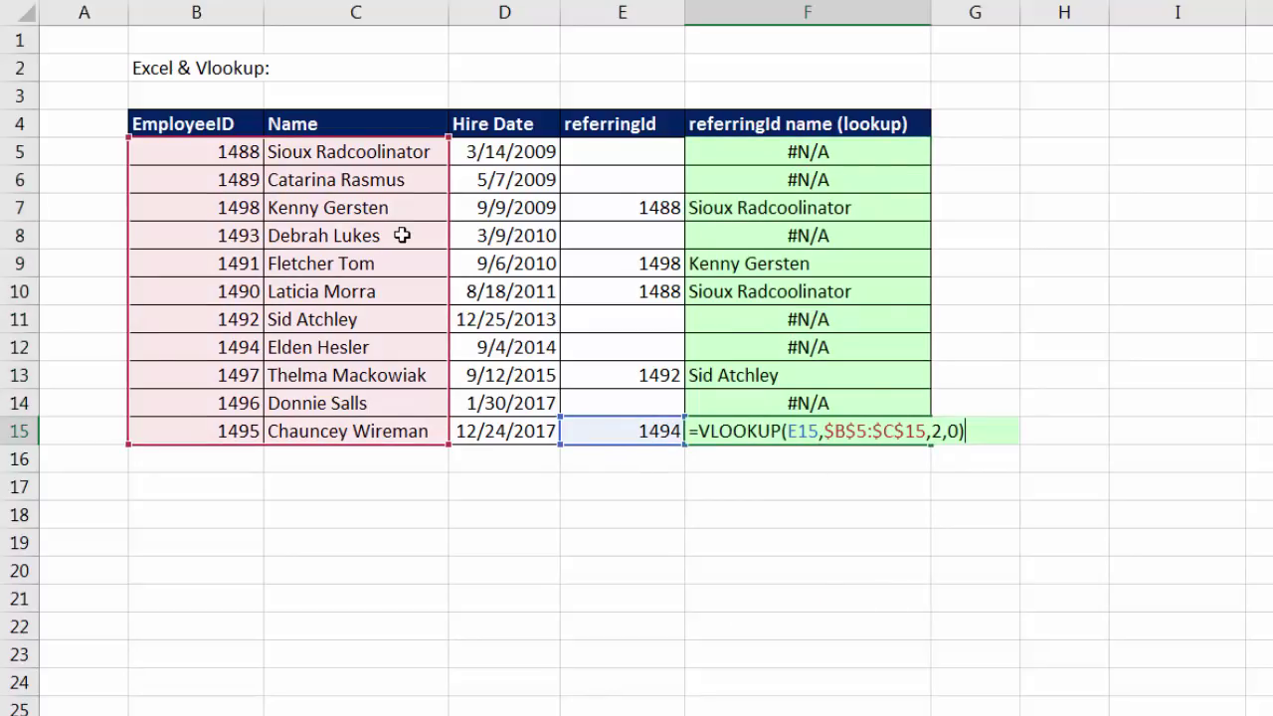
key("Escape")
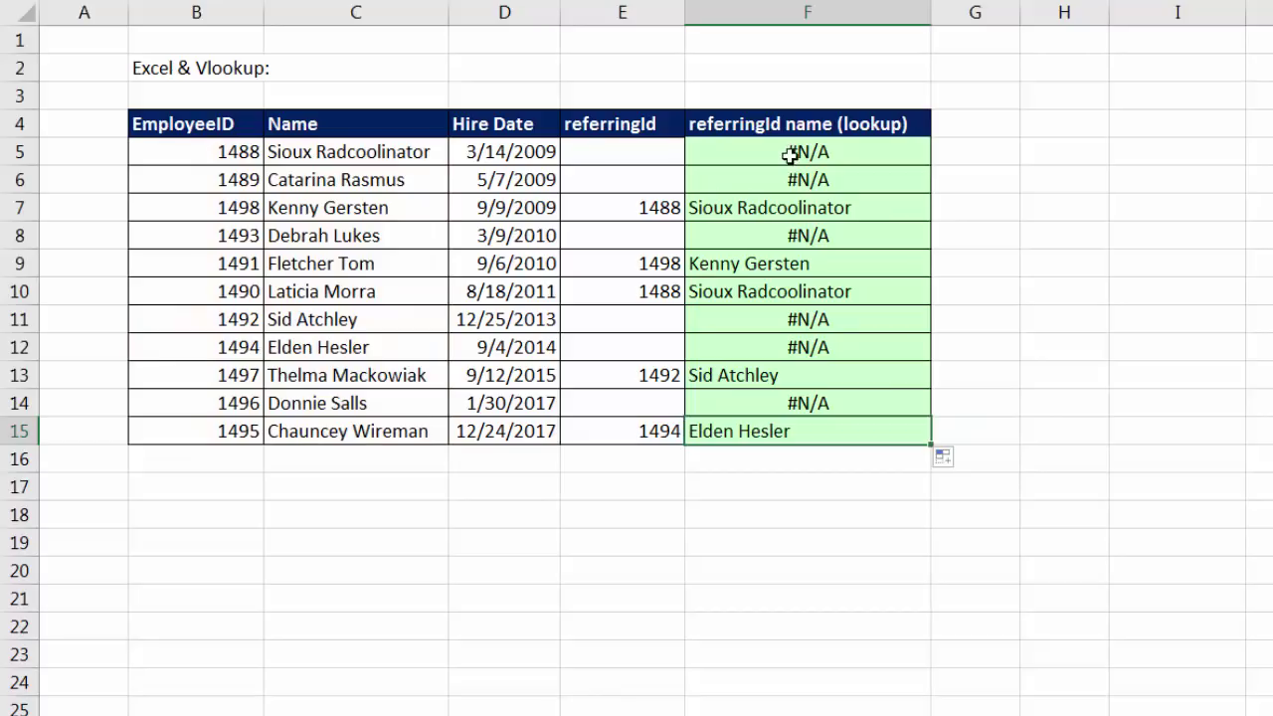
left_click(789, 154)
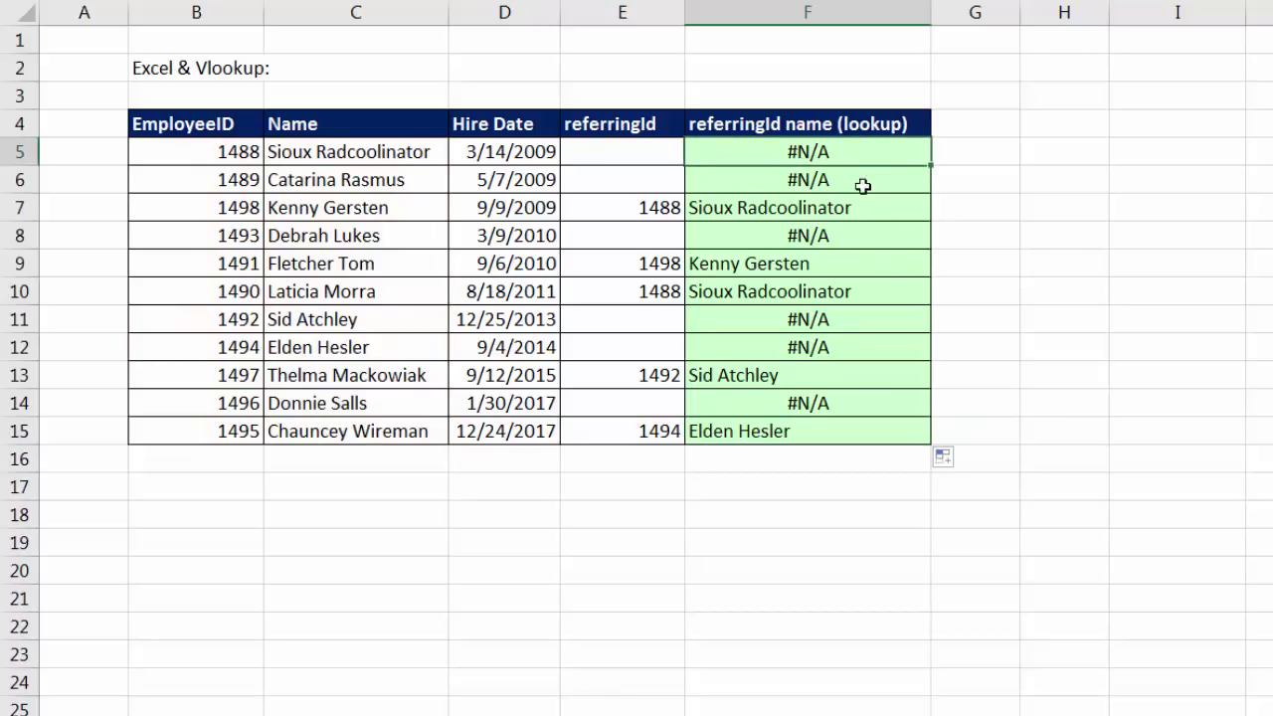
key("F2")
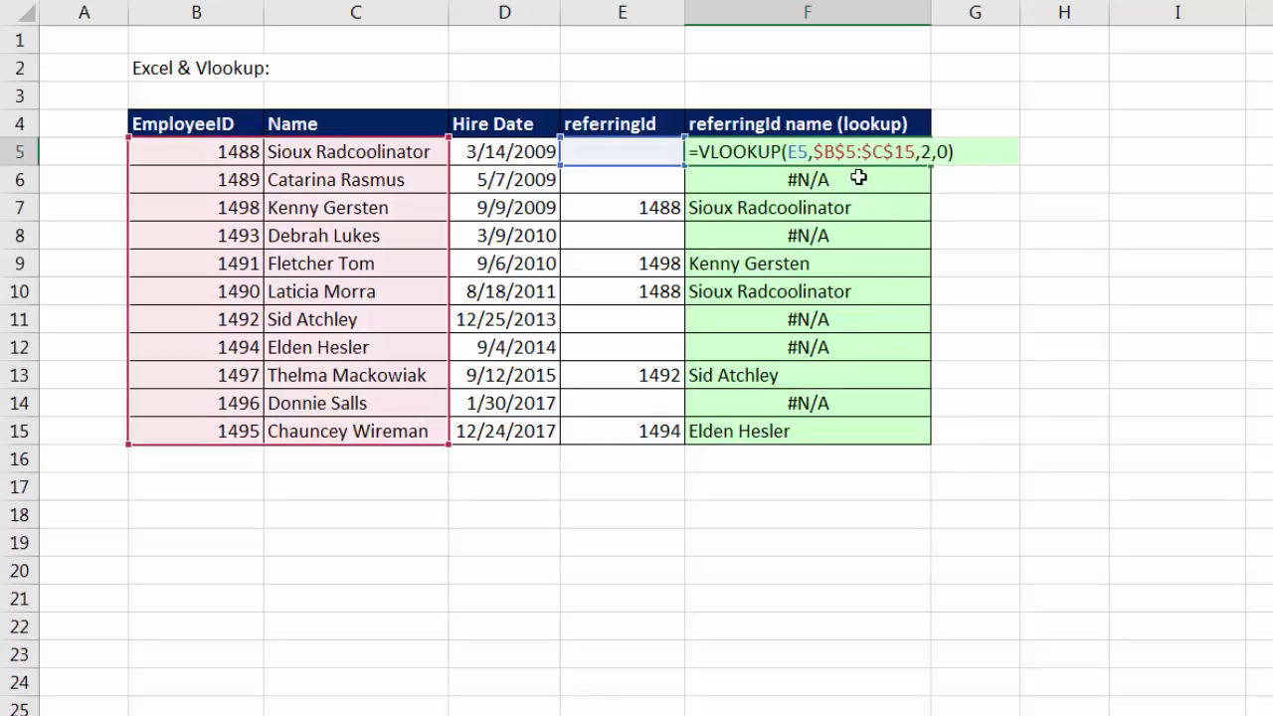
Step: Insert an IF function at the start of F5's formula, ahead of the VLOOKUP
left_click(700, 152)
type("if")
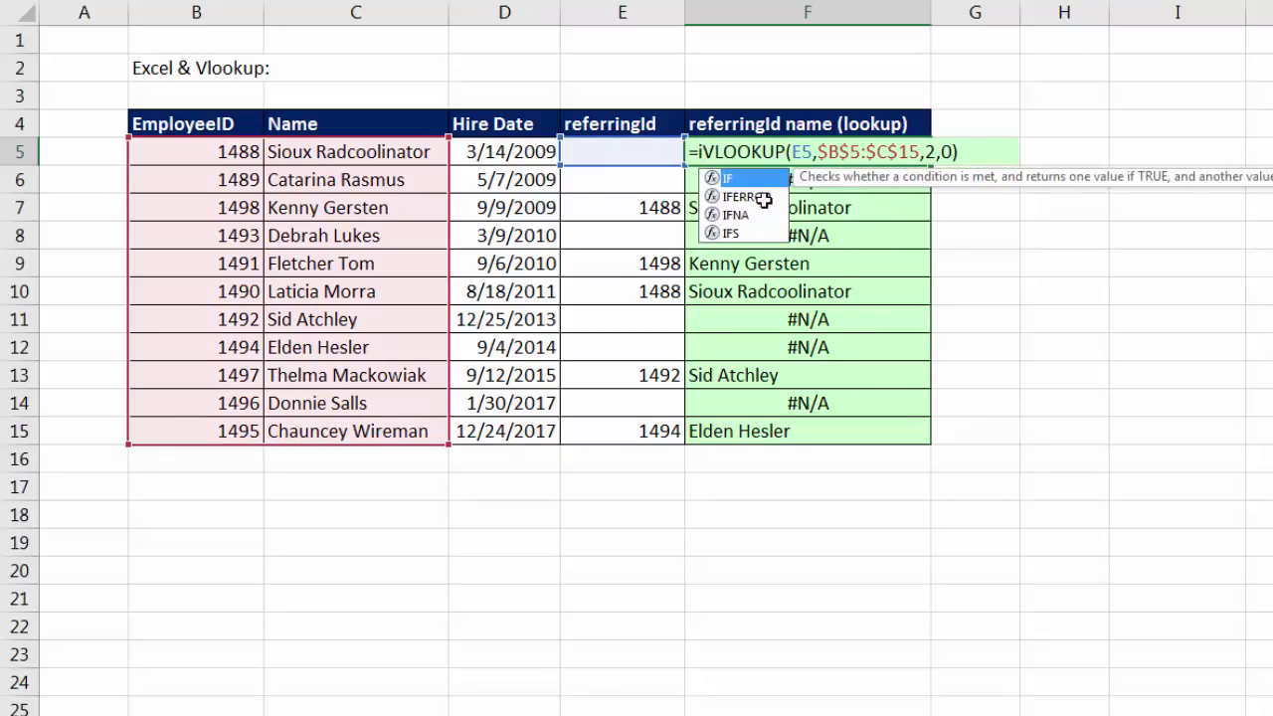
left_click(763, 198)
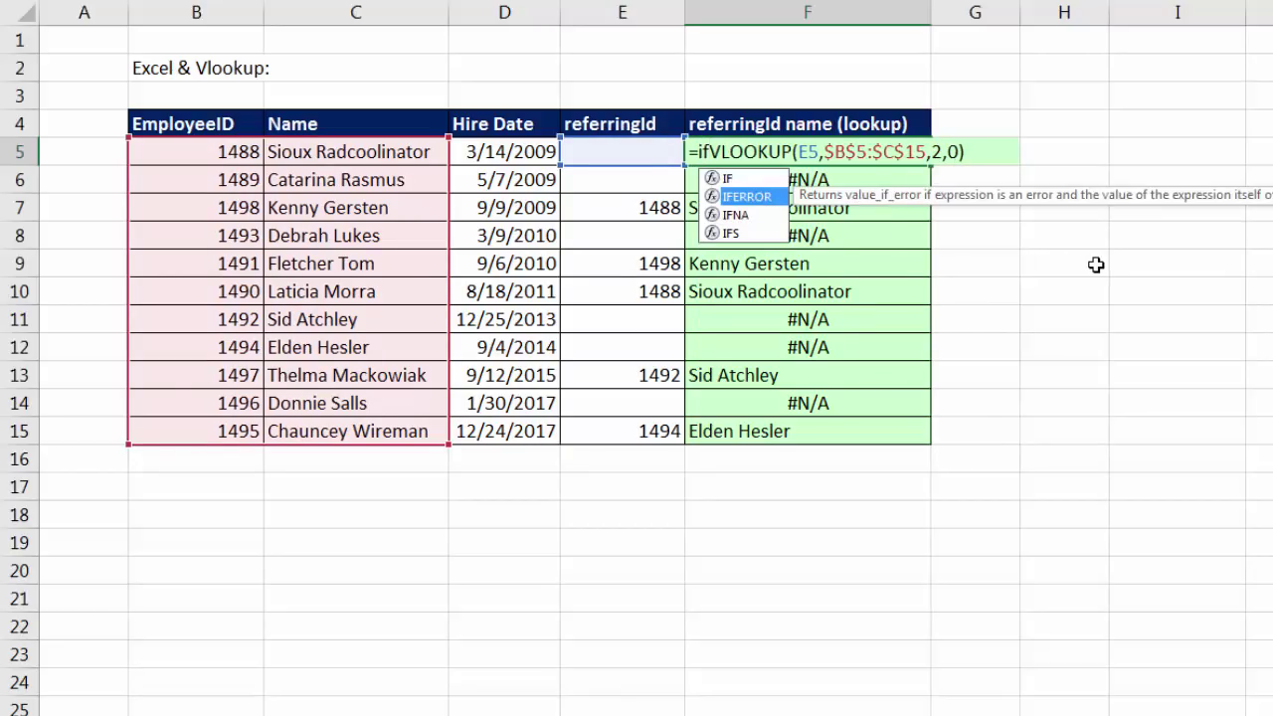
key("Down")
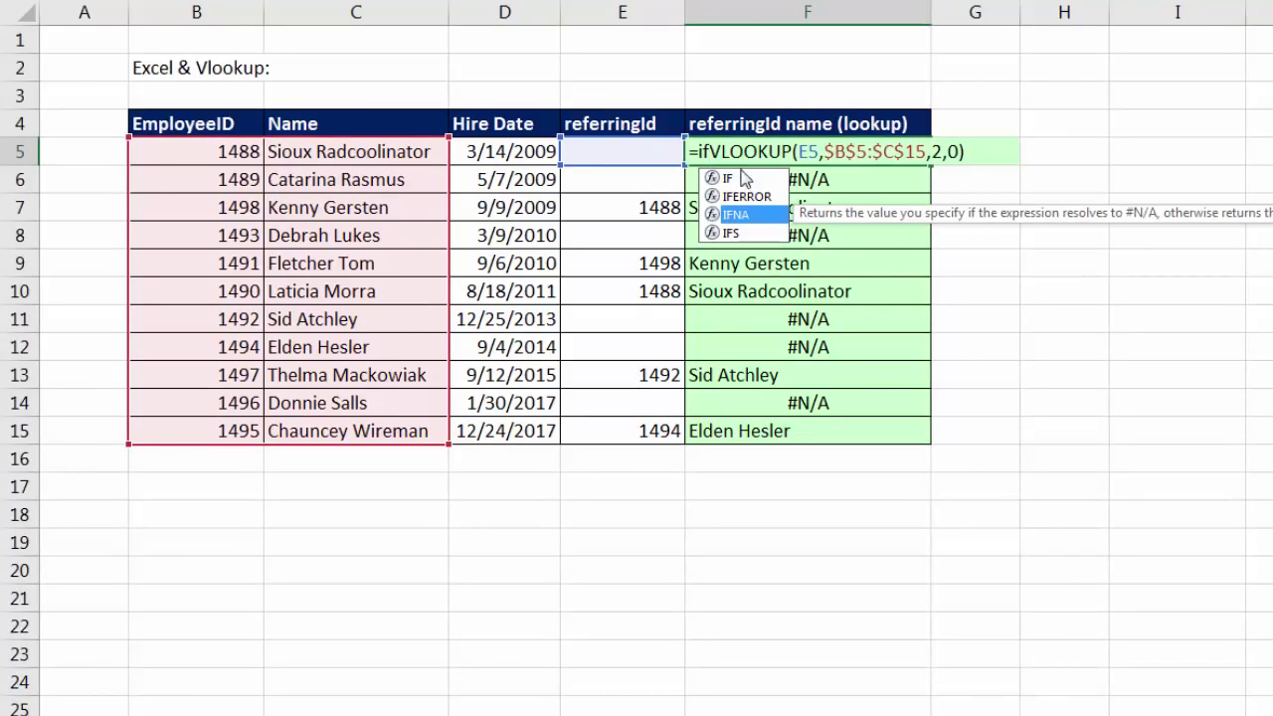
key("Up")
key("Up")
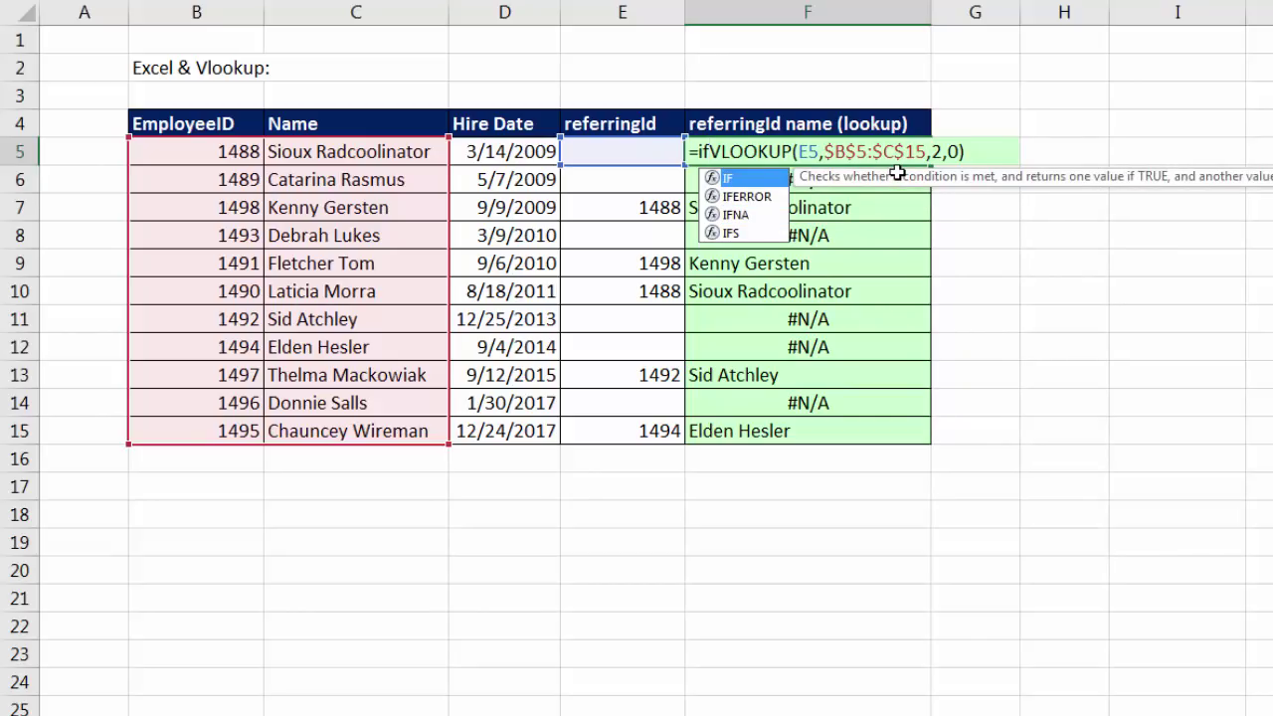
key("Tab")
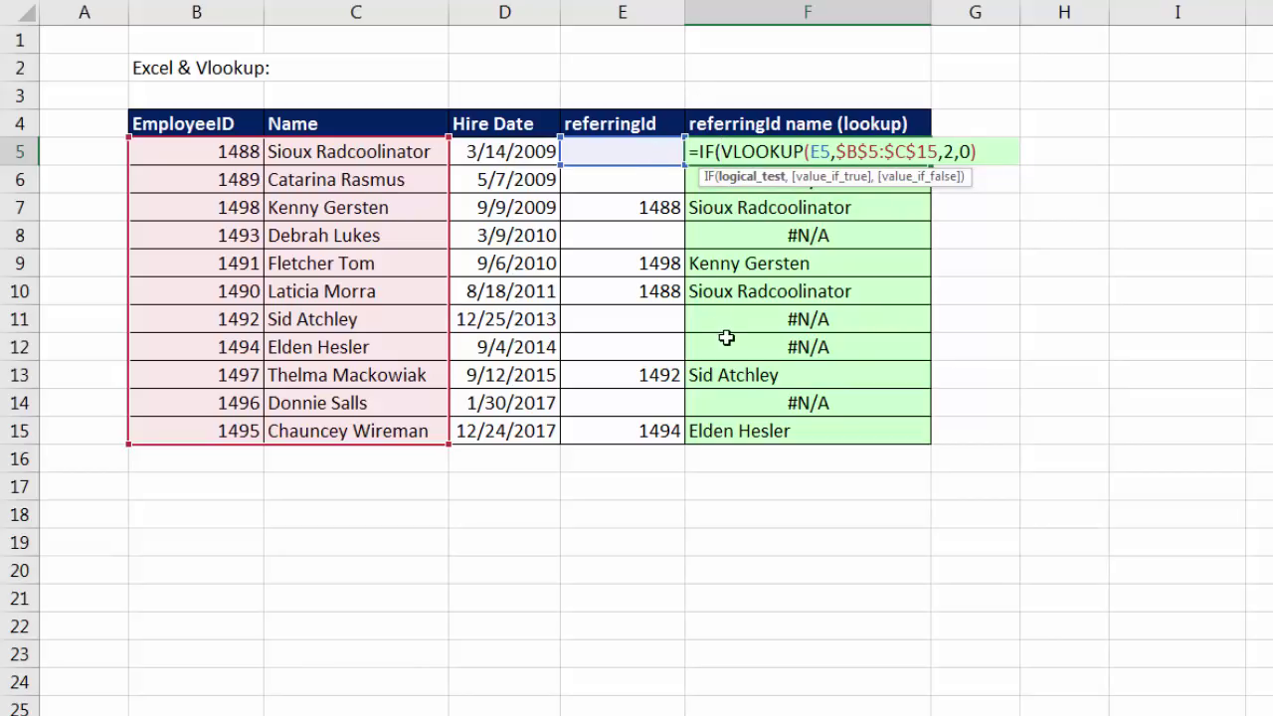
Step: Complete F5 as =IF(ISBLANK(E5),"",VLOOKUP(E5,$B$5:$C$15,2,0)) so an empty E5 shows blank
type("isb")
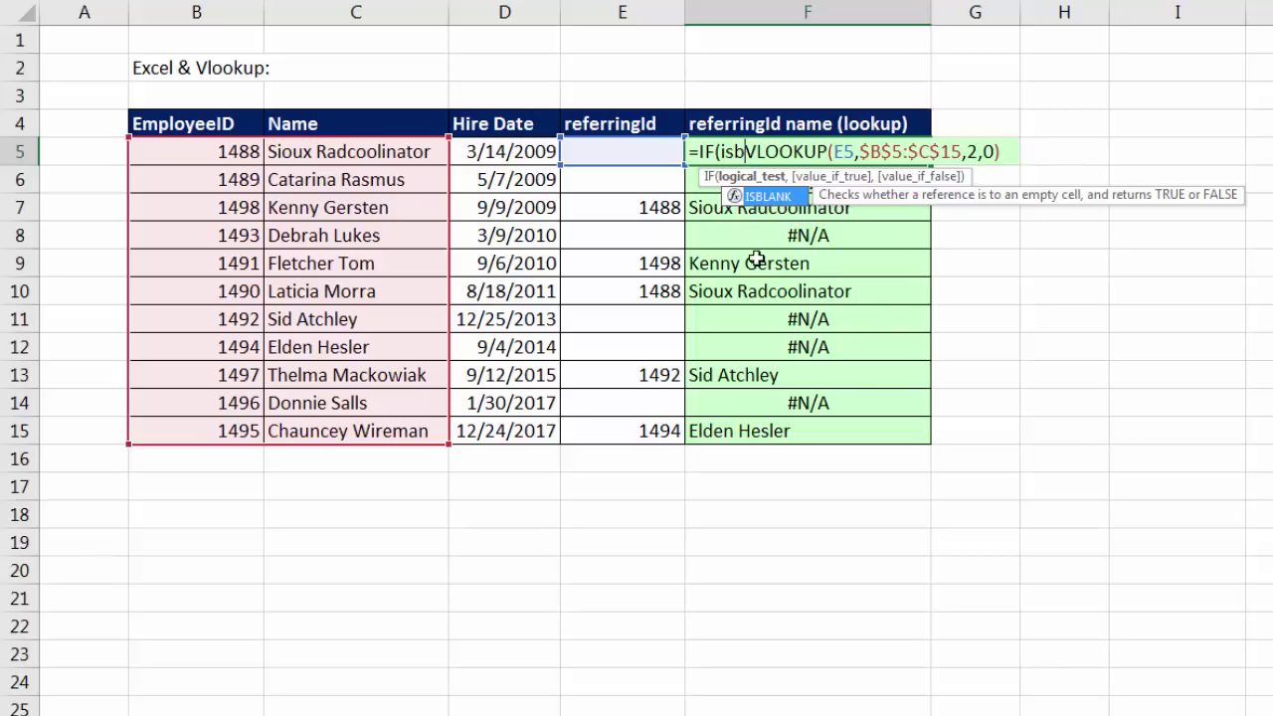
key("Tab")
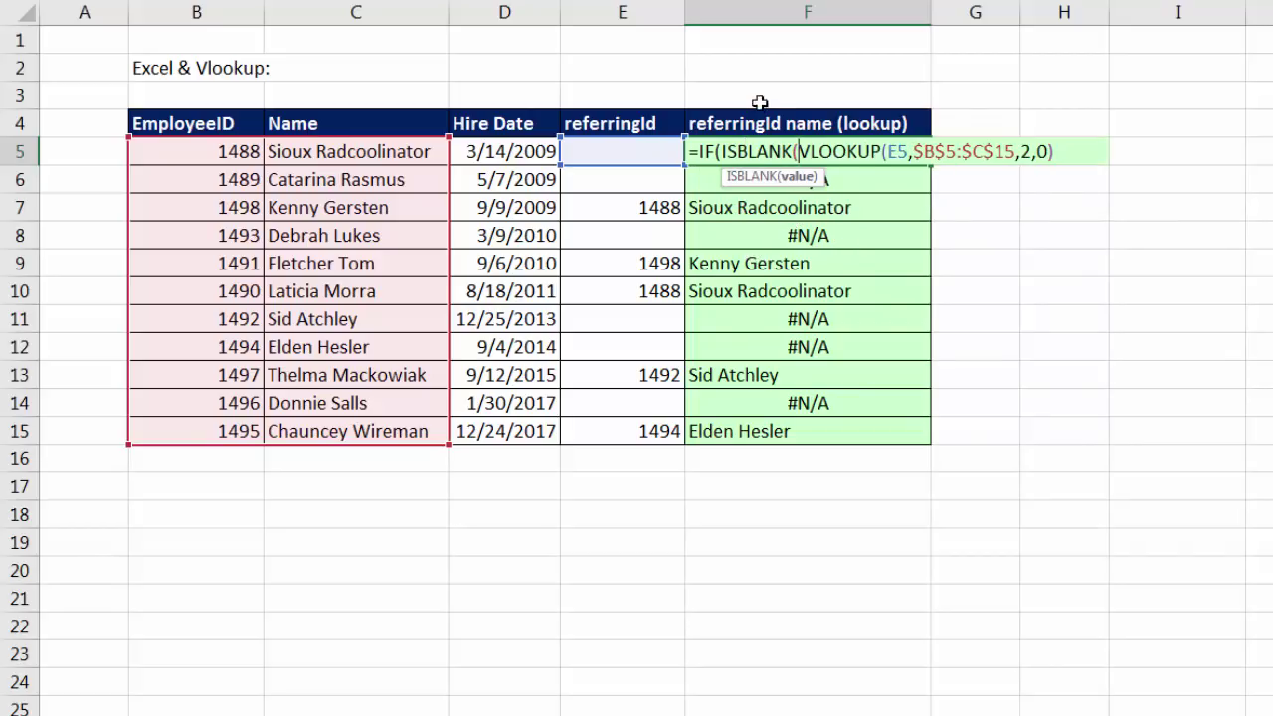
left_click(614, 154)
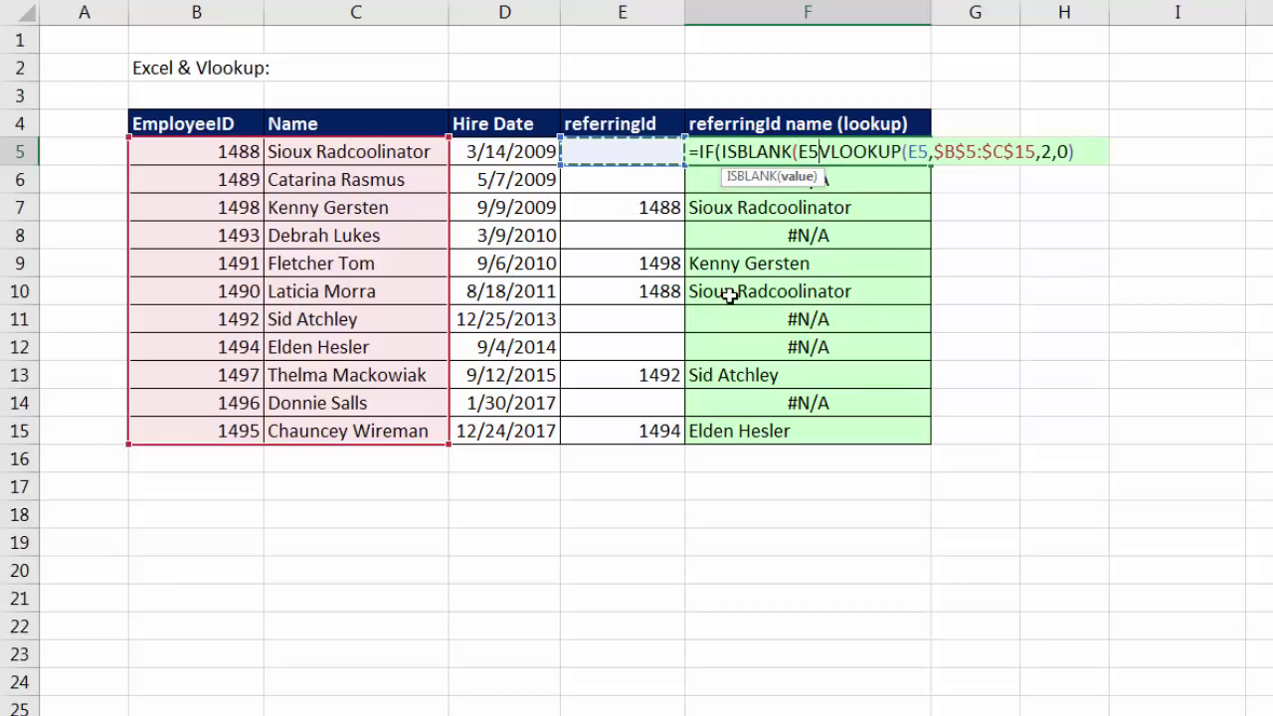
type("),")
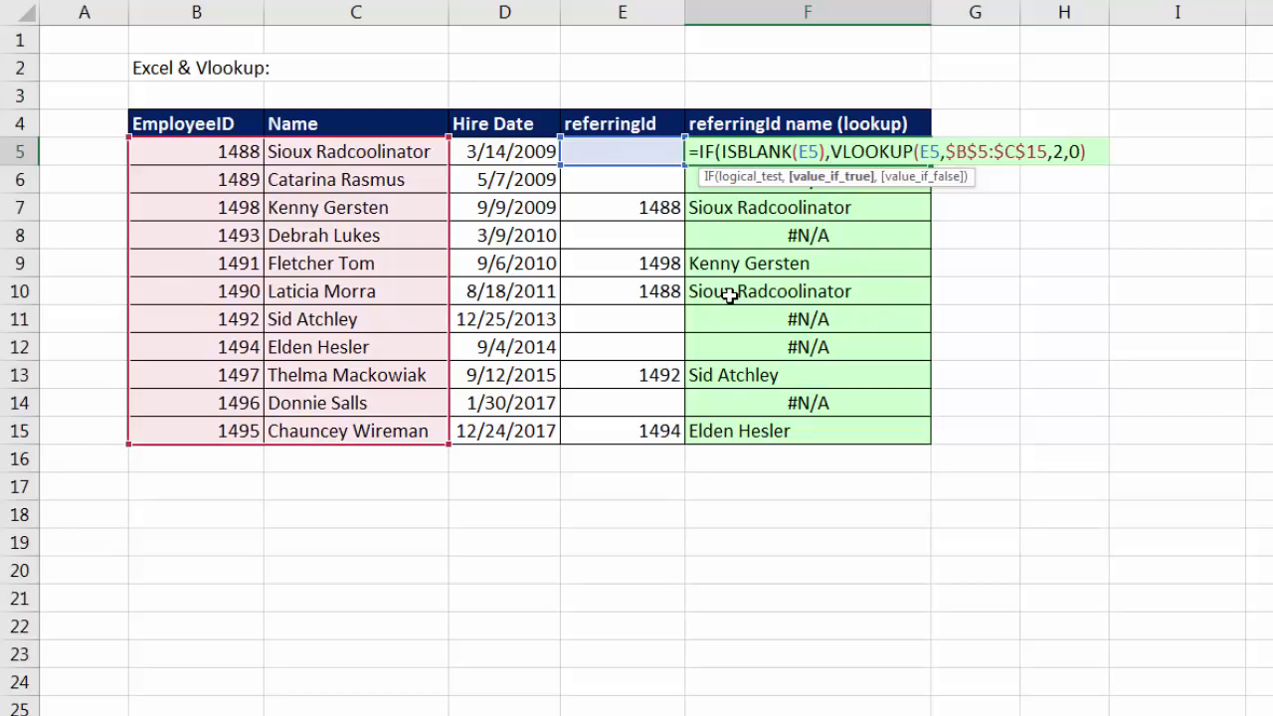
left_click(754, 178)
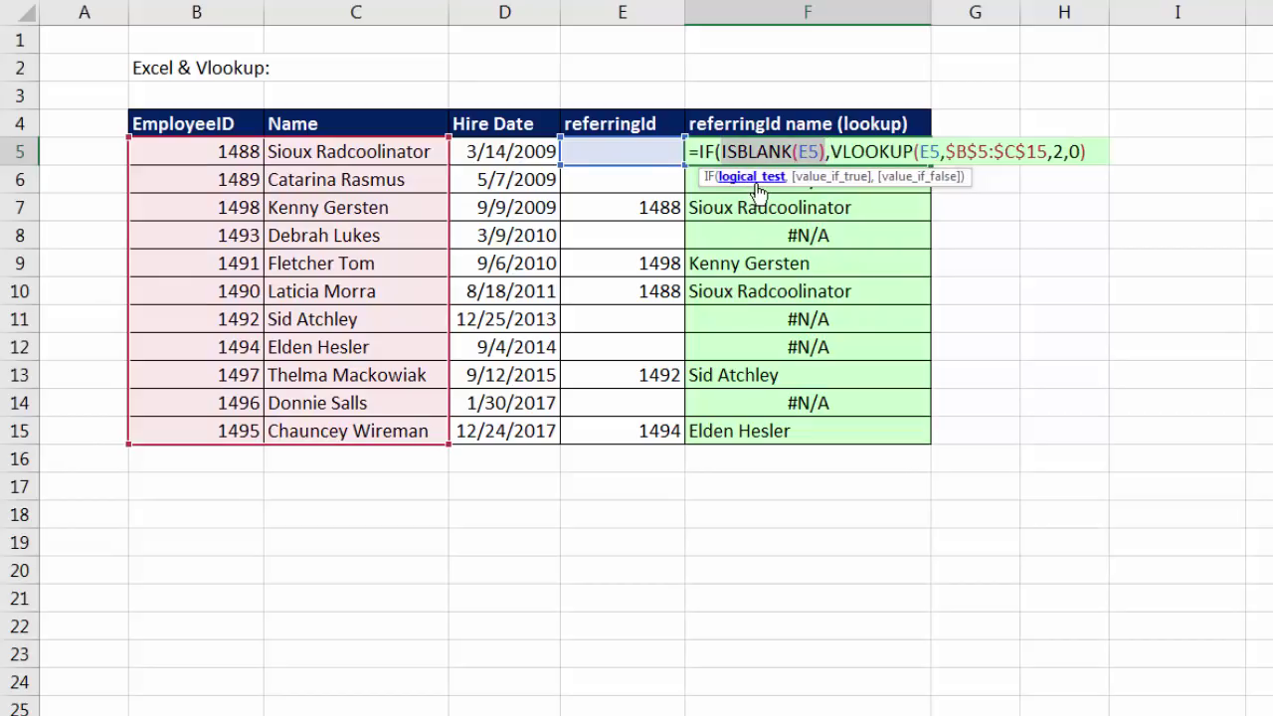
left_click(828, 154)
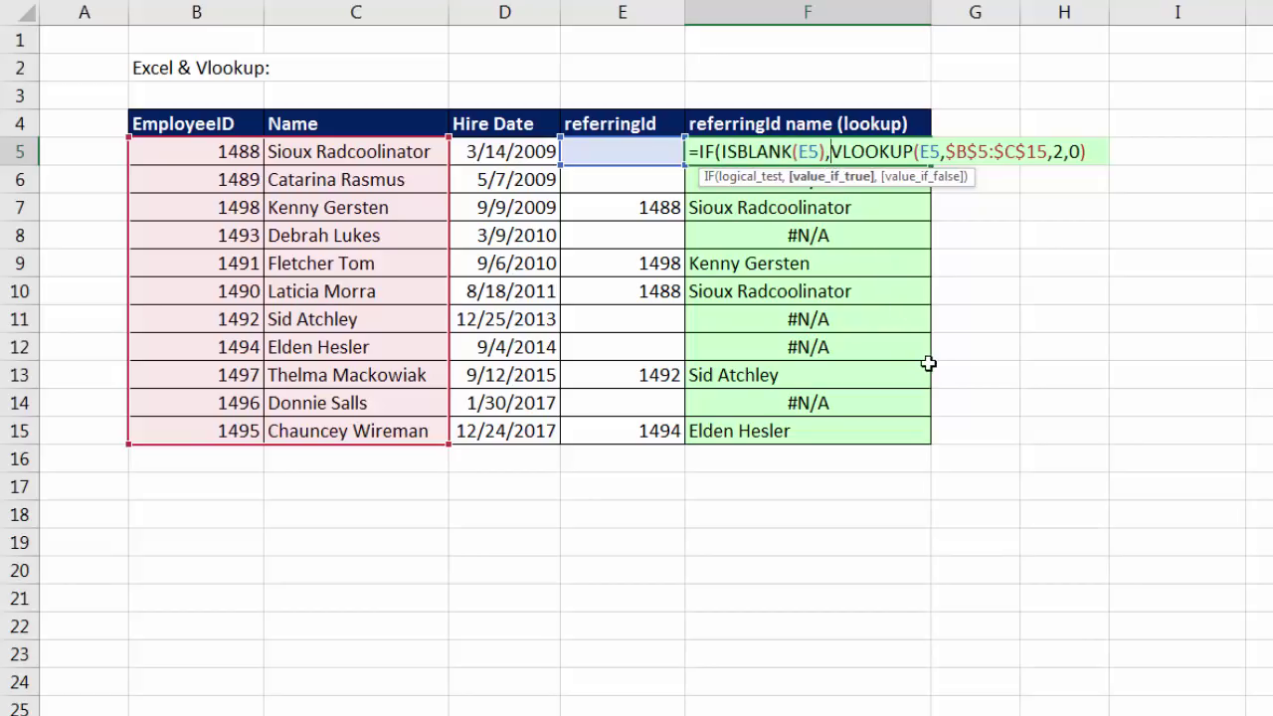
type("\"\"")
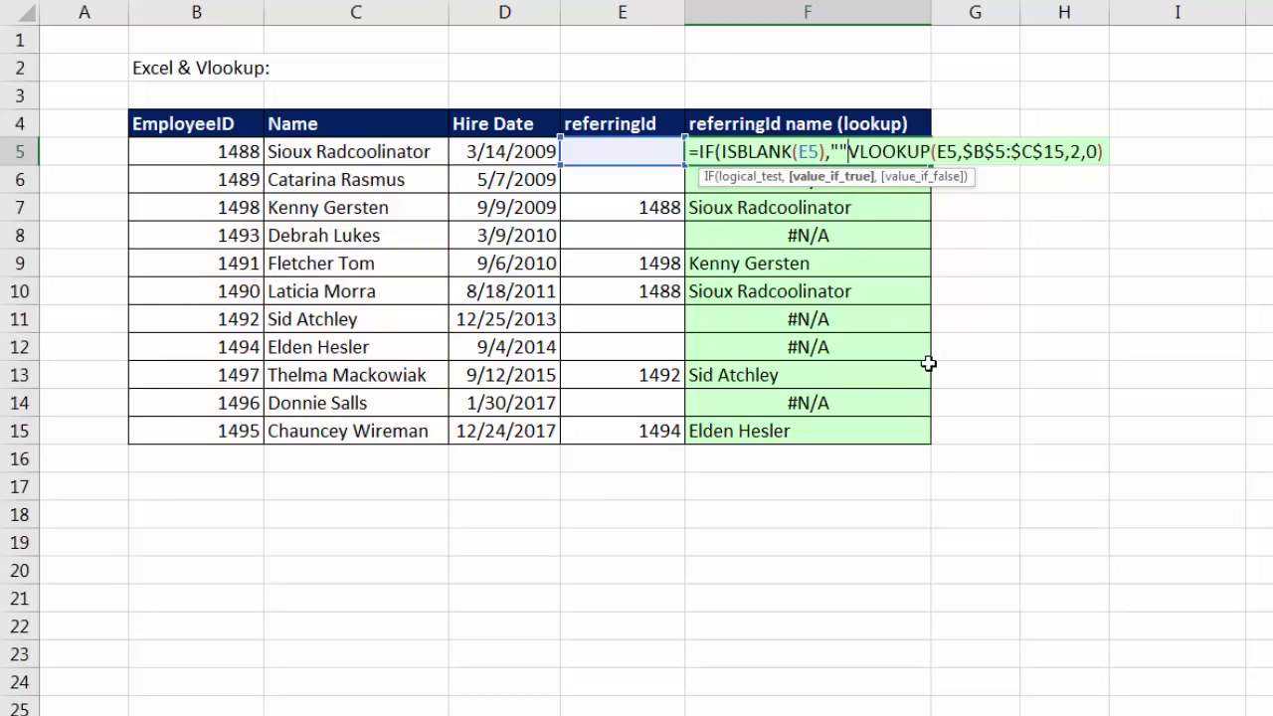
type(",")
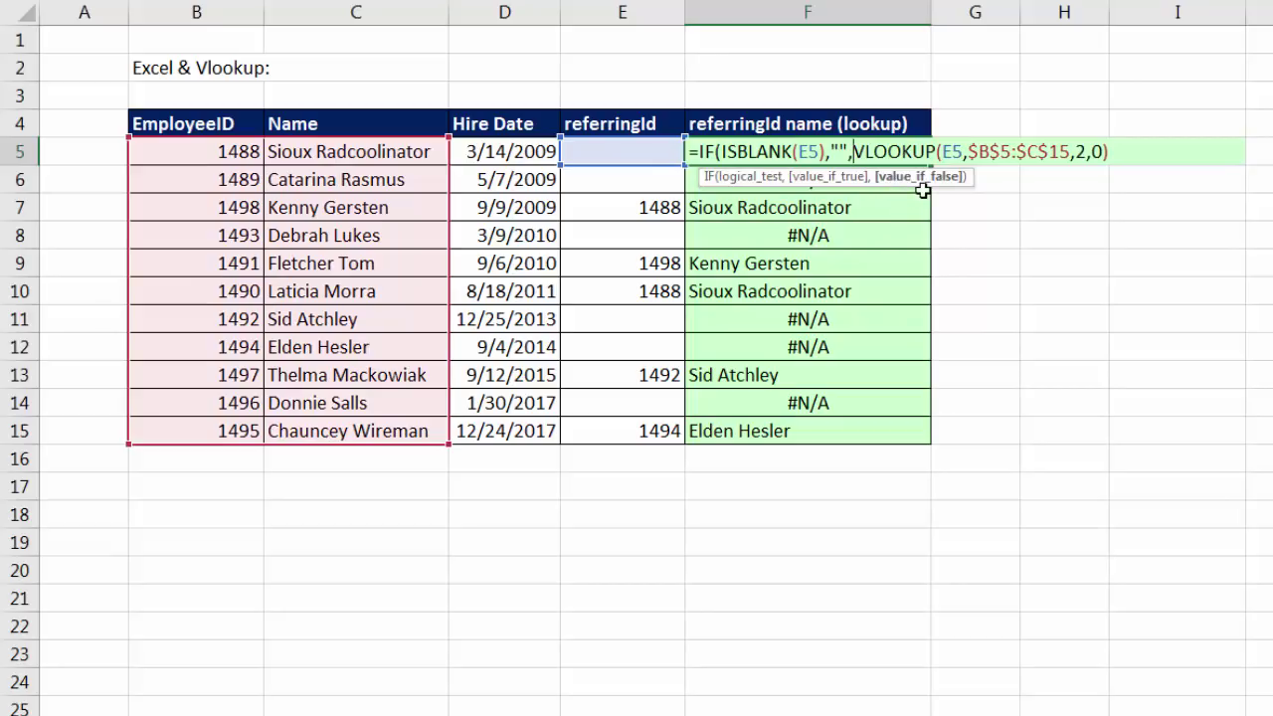
left_click(1122, 162)
type(")")
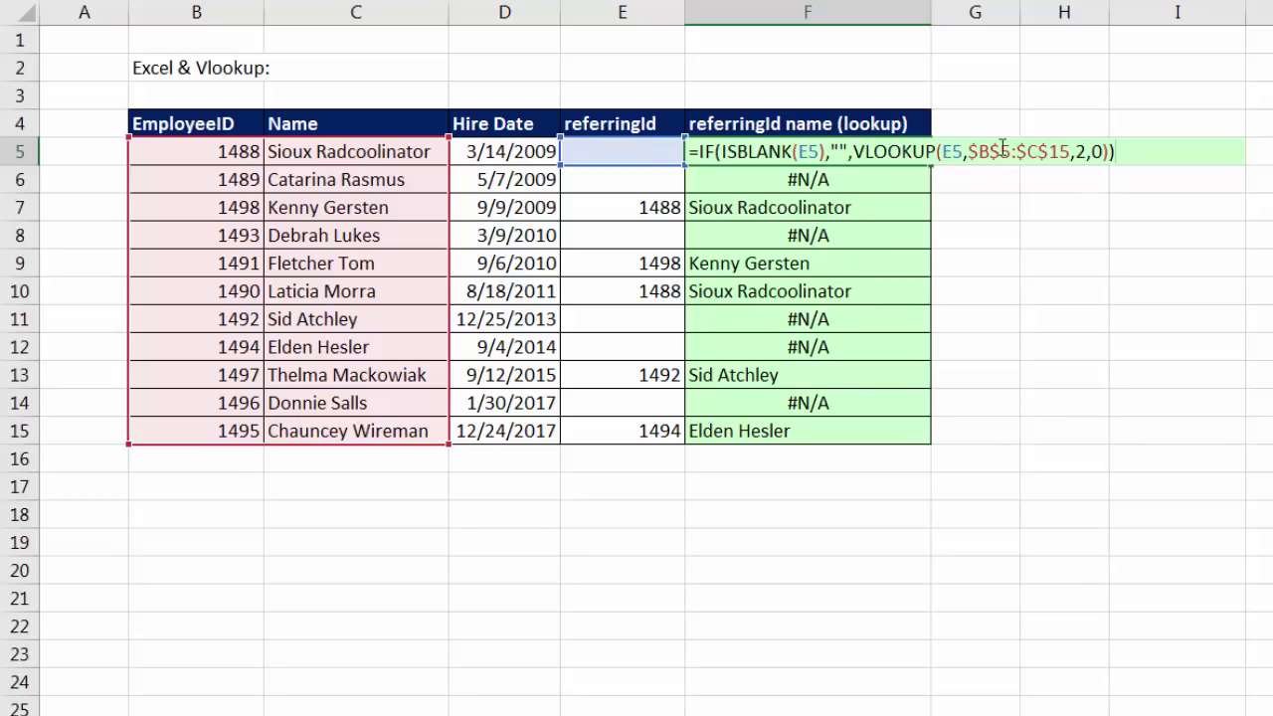
left_click(808, 151)
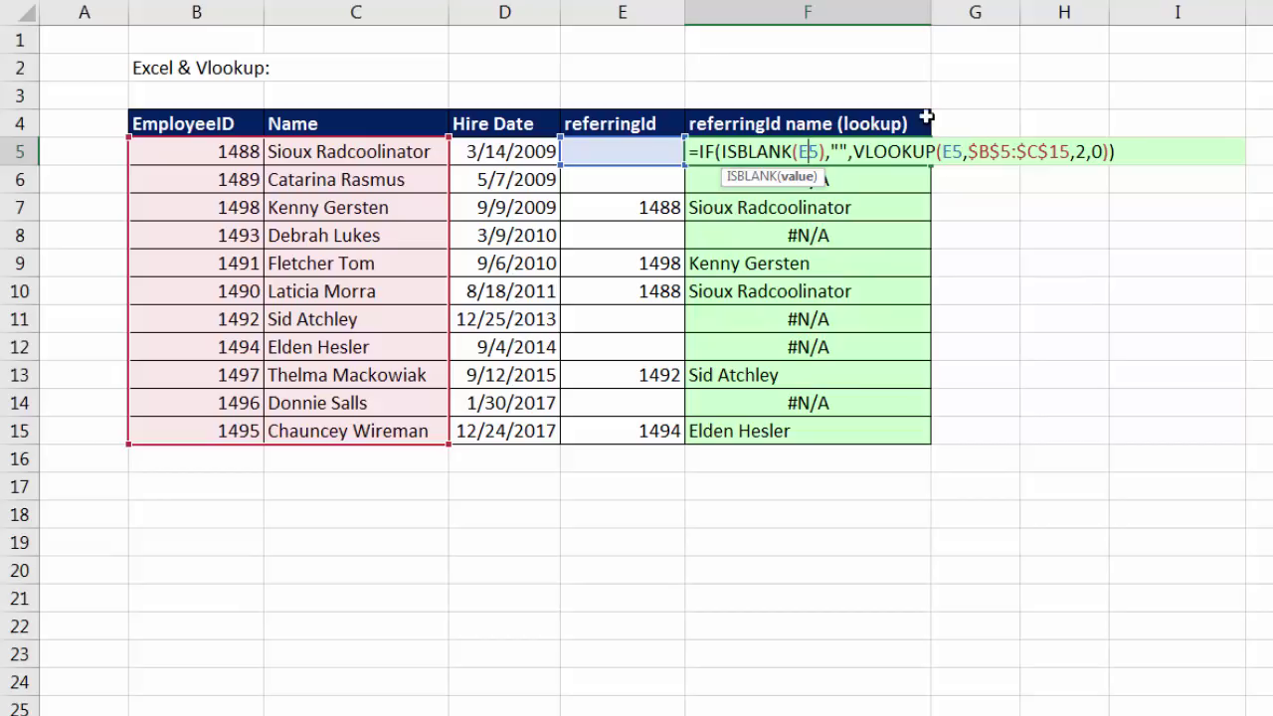
key("ctrl+Return")
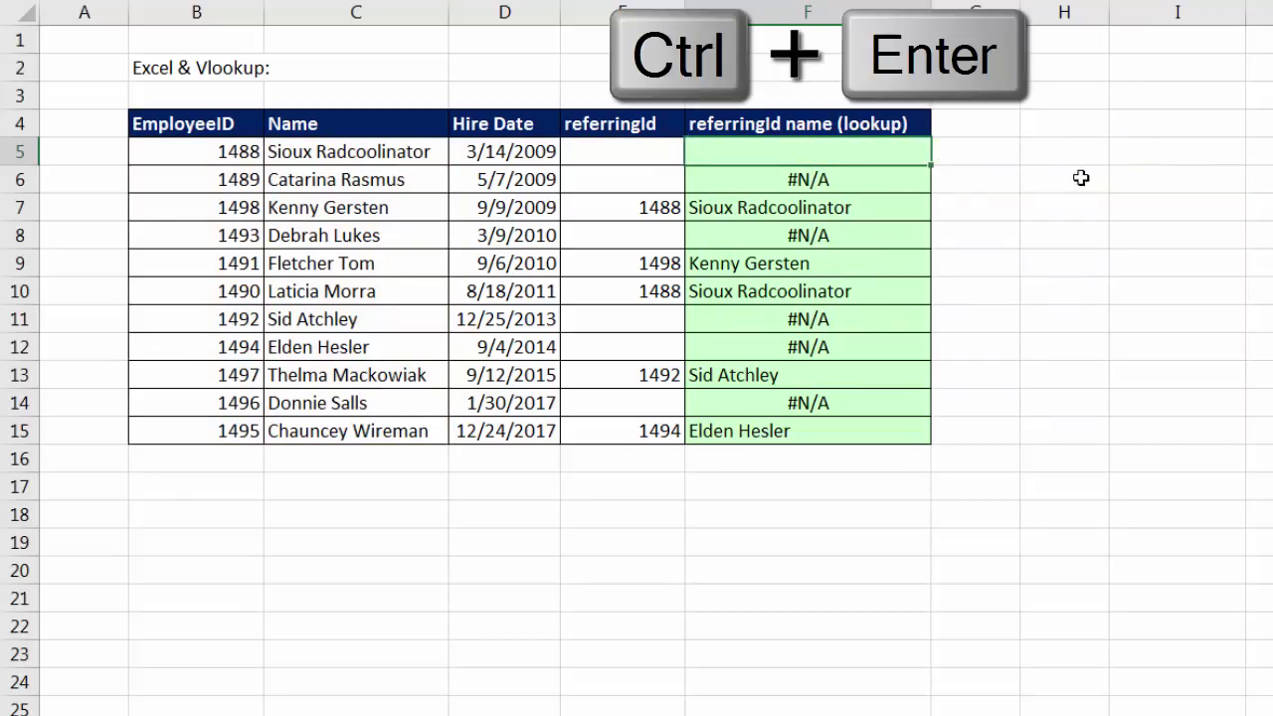
Step: Copy the ISBLANK-guarded lookup down to F15 and check the F15 and F5 formulas
double_click(930, 164)
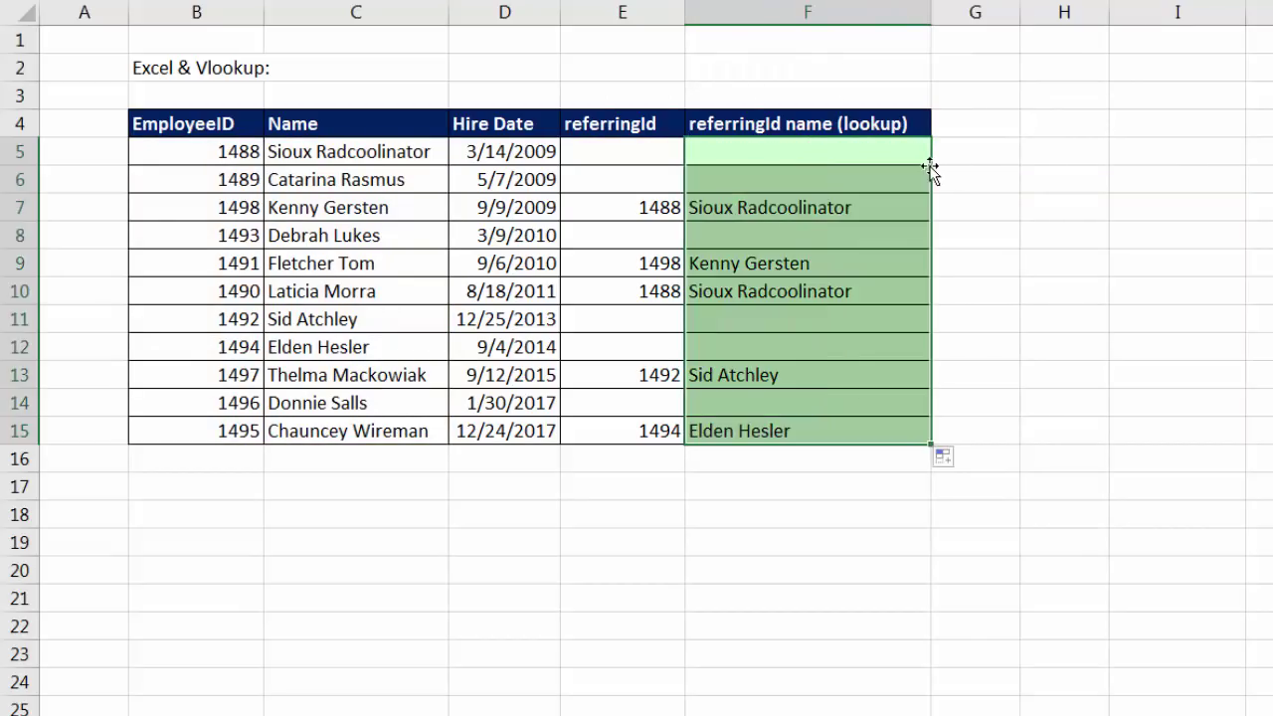
left_click(853, 422)
key("F2")
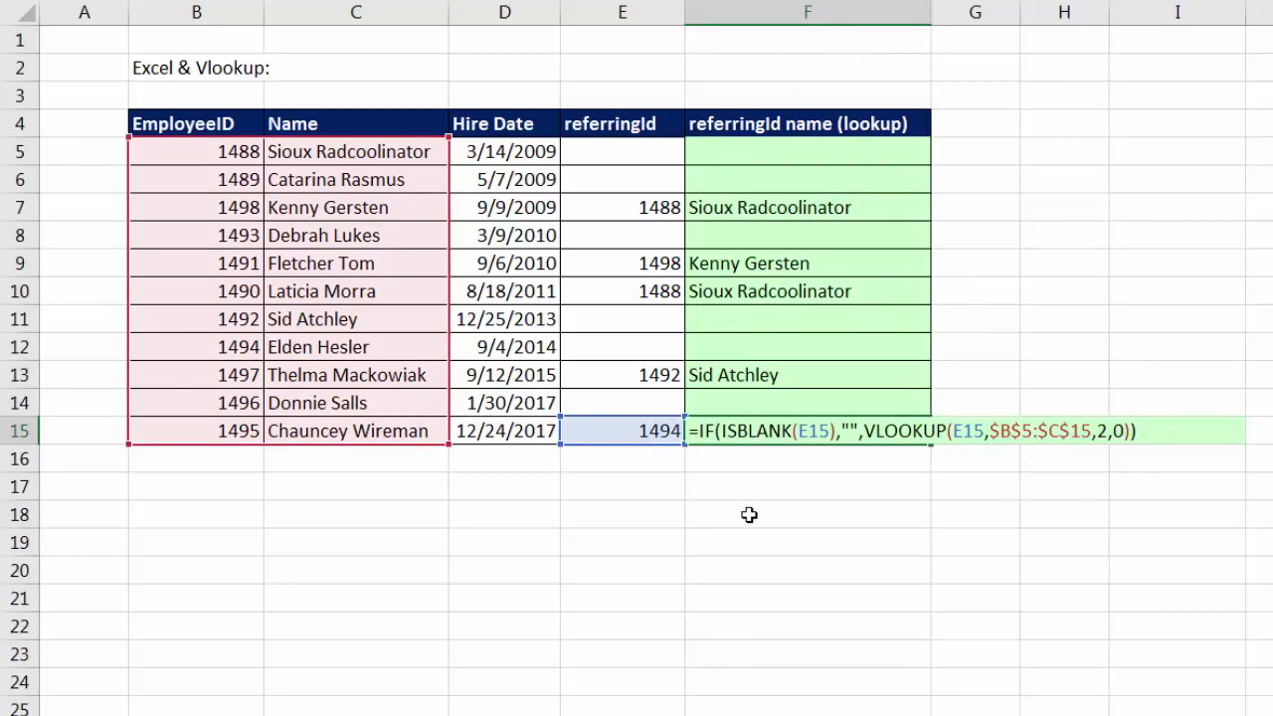
key("Escape")
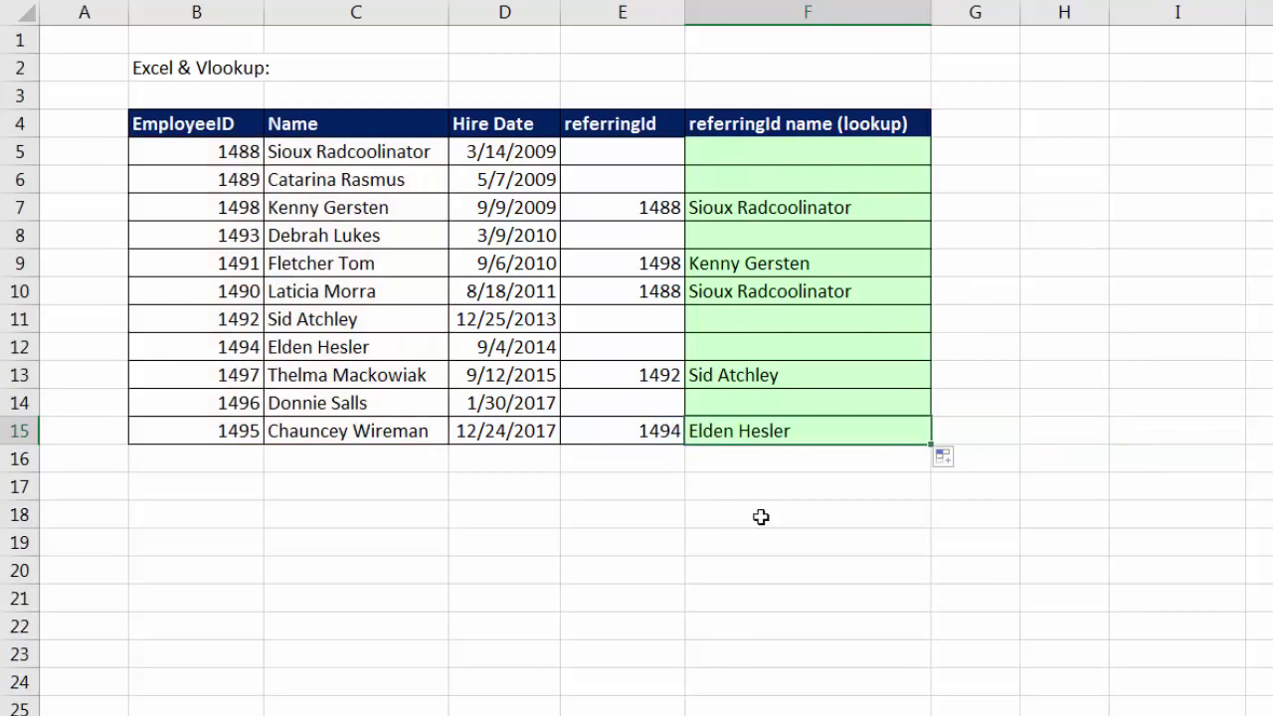
double_click(761, 151)
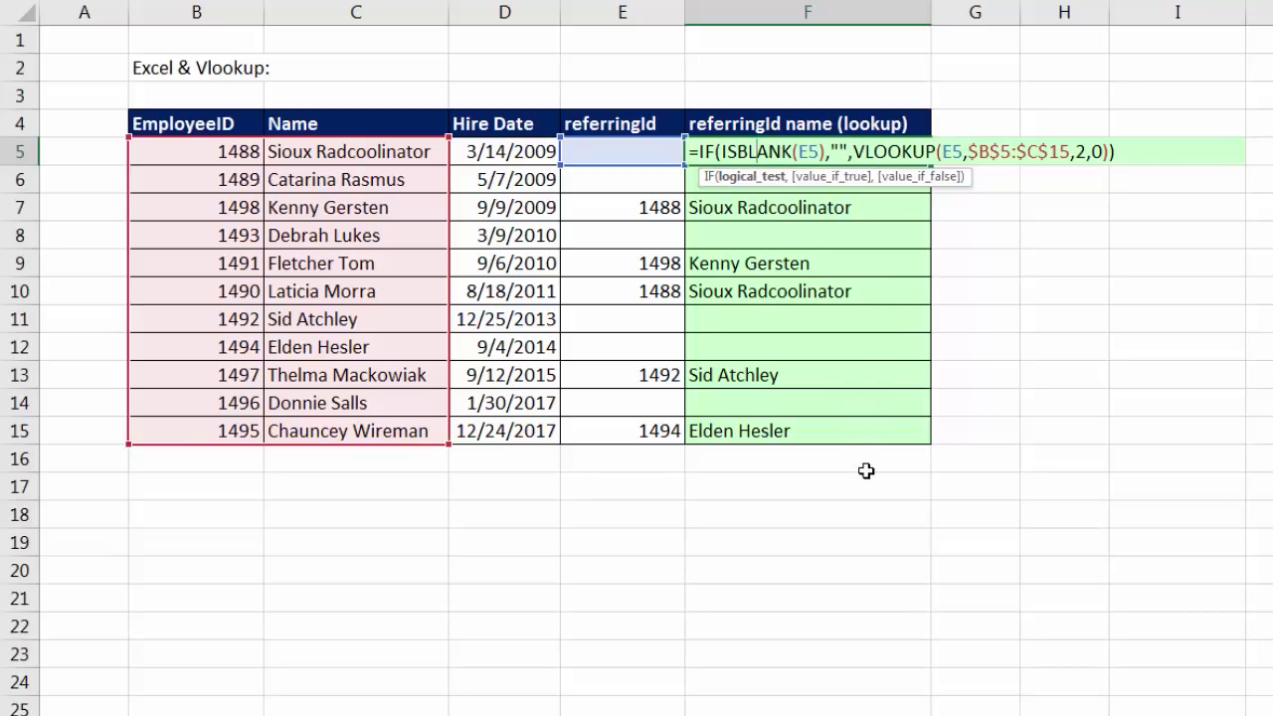
key("ctrl+Return")
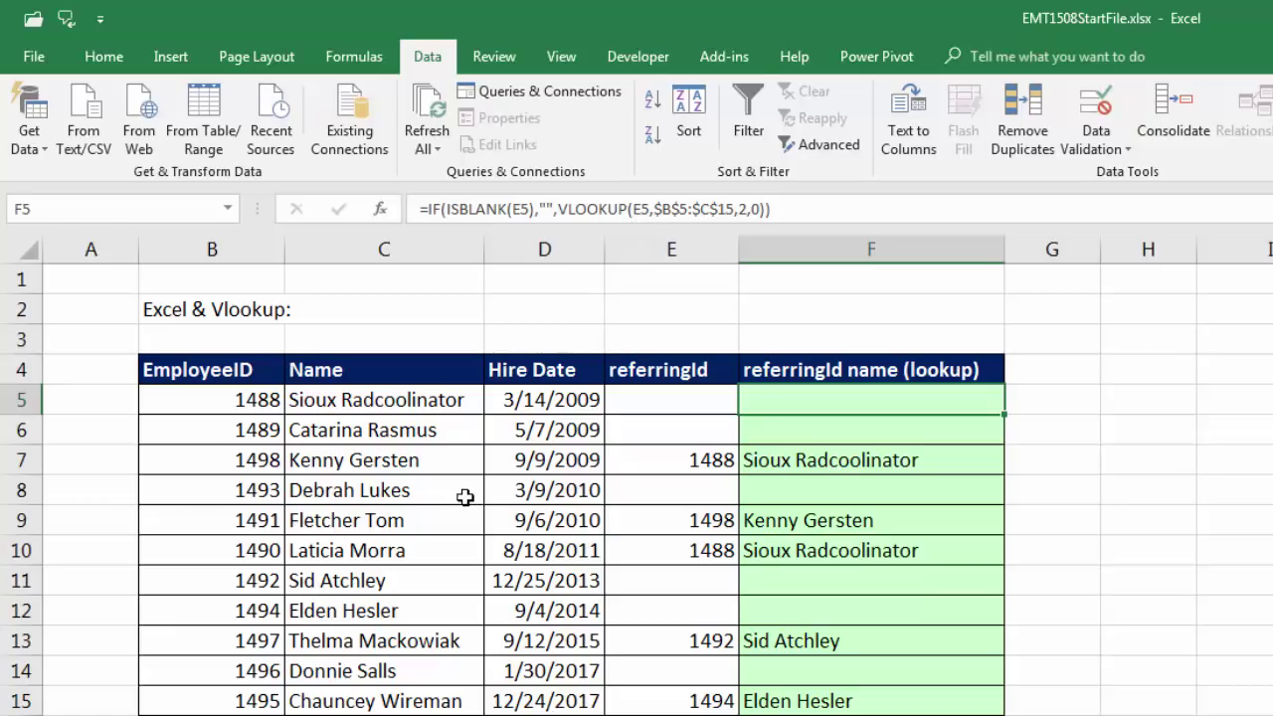
Step: Bring up the Get Data > From File import choices
left_click(50, 157)
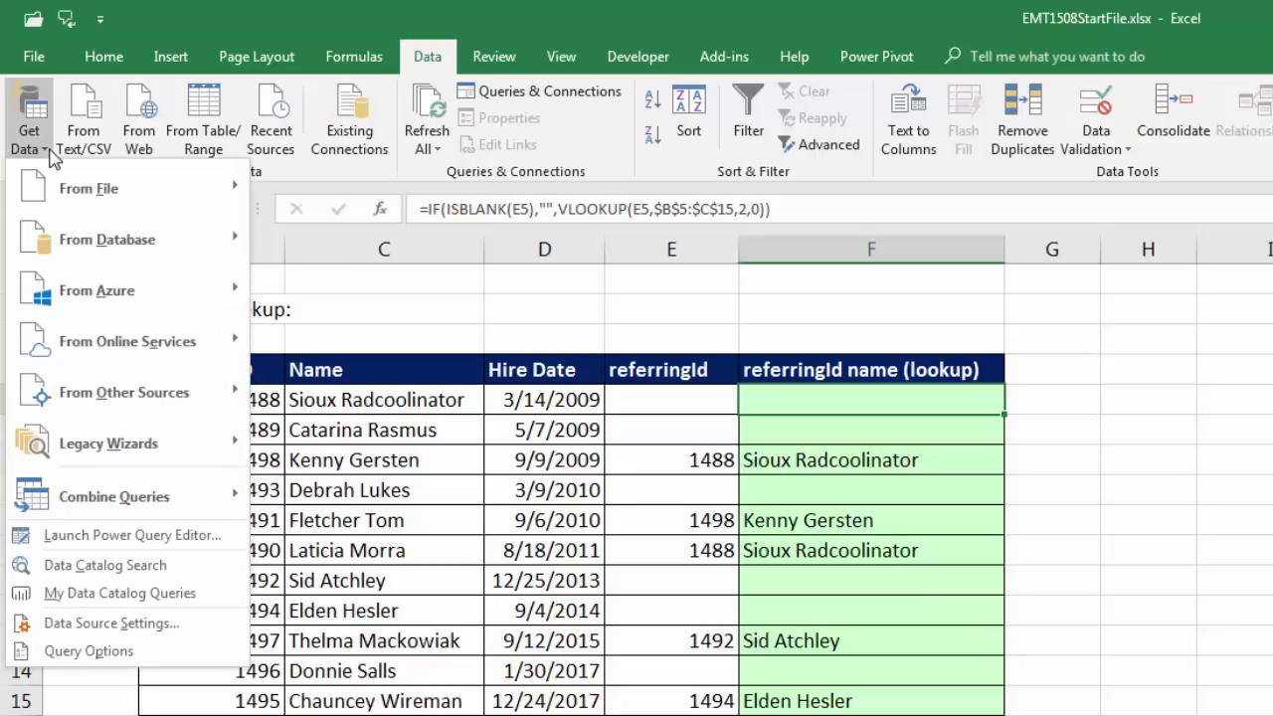
mouse_move(60, 204)
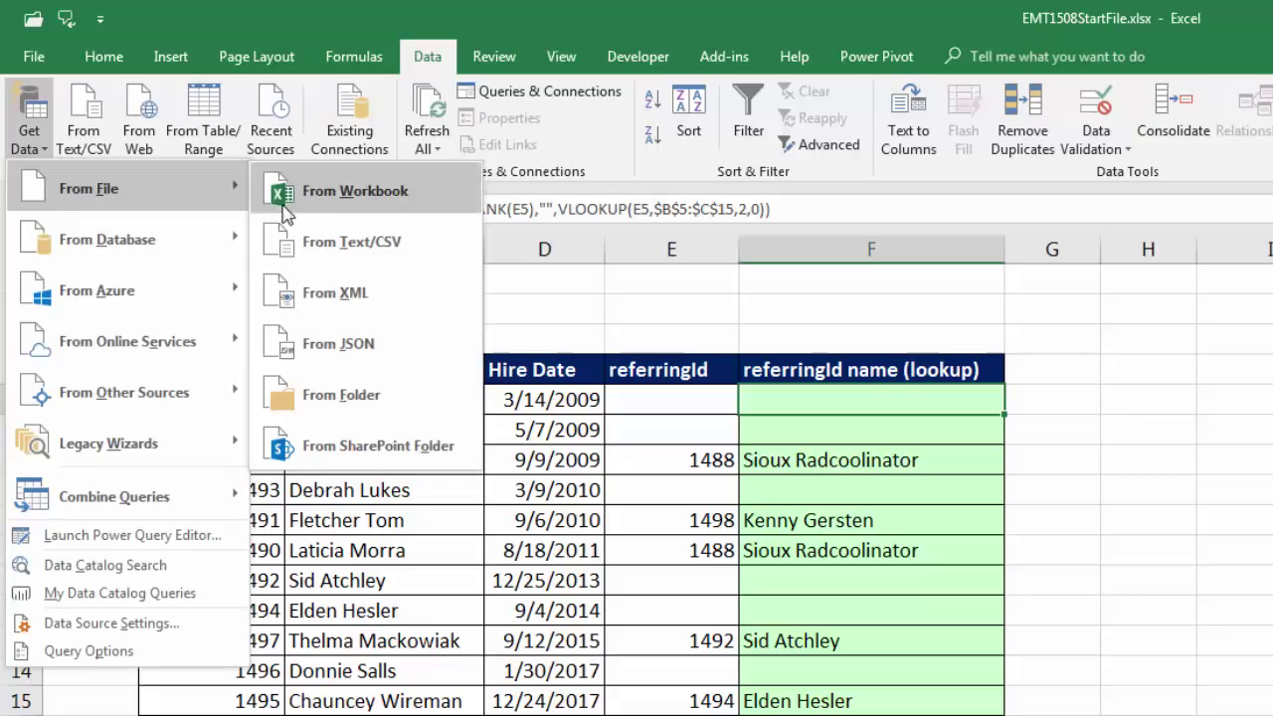
Step: Import EMT1508-dEmployeeTextFile.txt from the Desktop as text/CSV
left_click(316, 249)
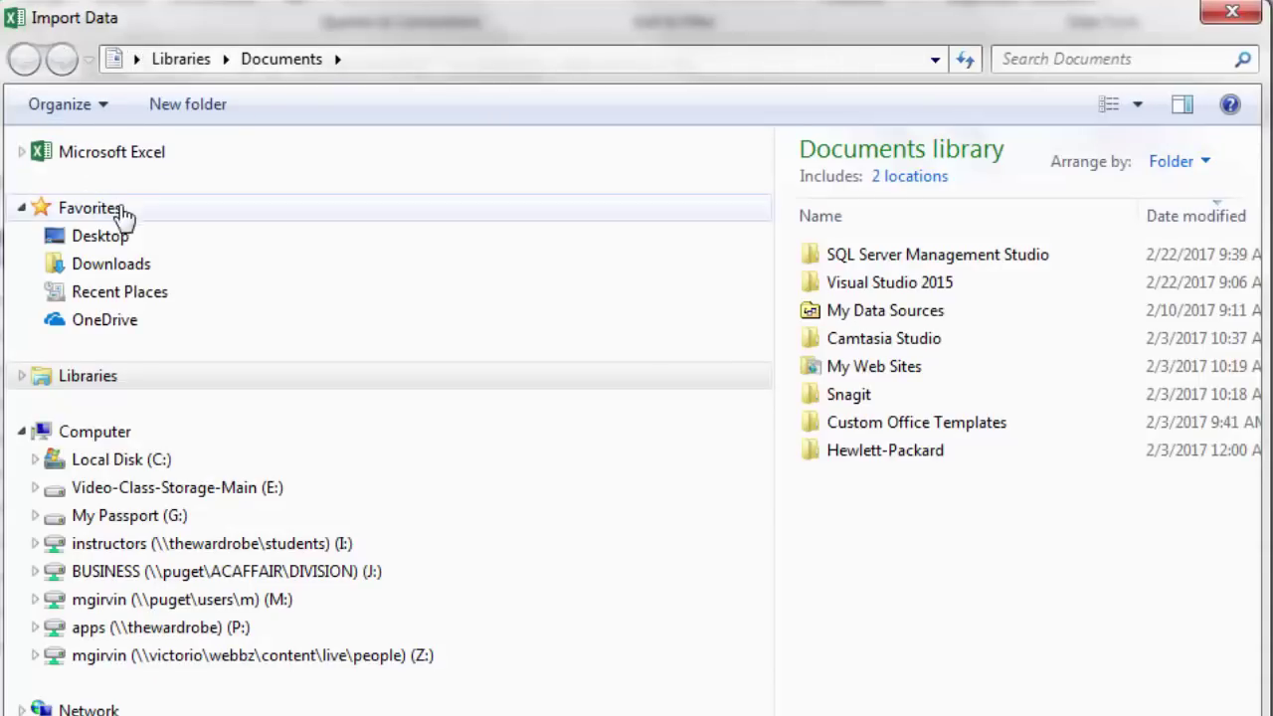
left_click(108, 238)
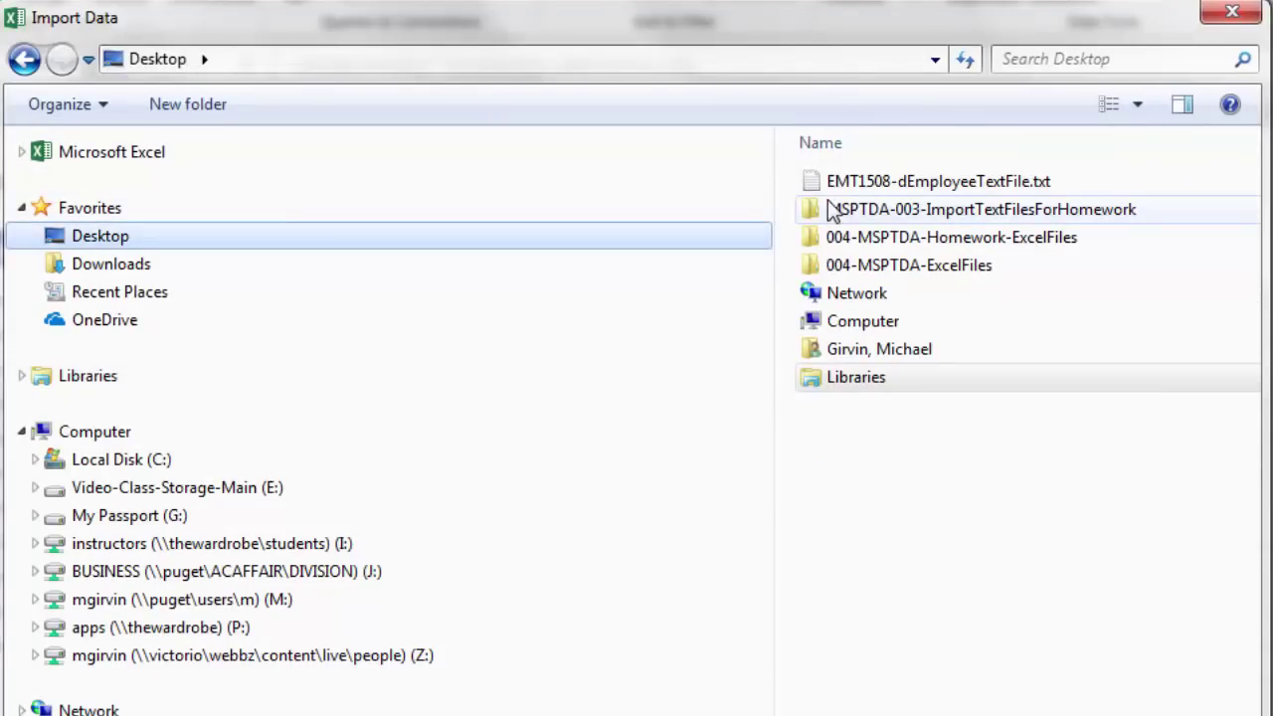
left_click(934, 189)
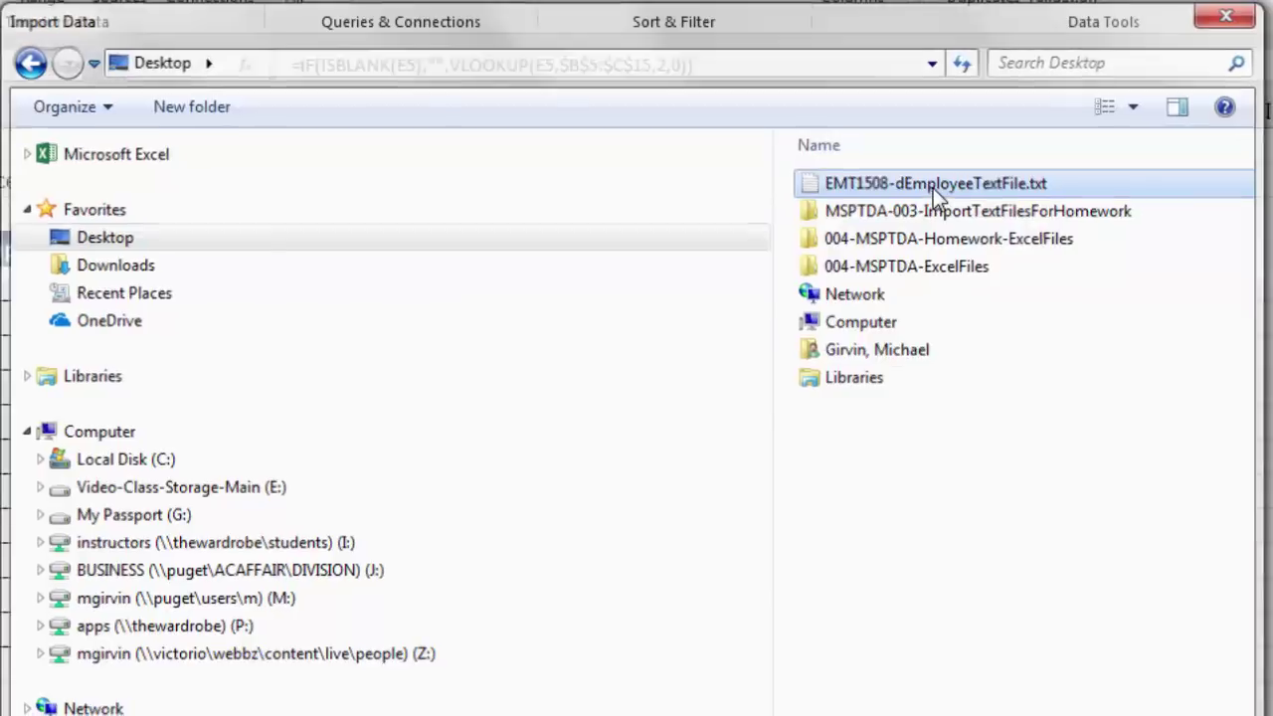
double_click(933, 188)
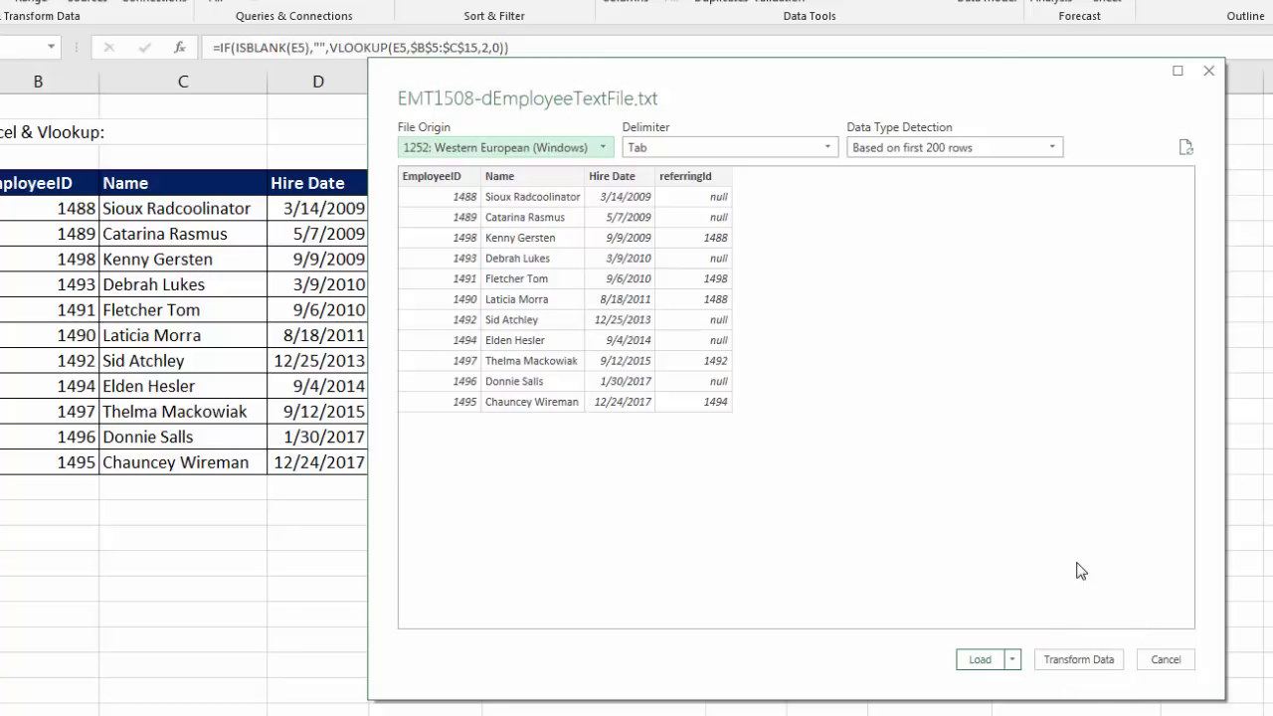
Step: Load the text file into Power Query and rename the query dEmployeeTable
left_click(1074, 667)
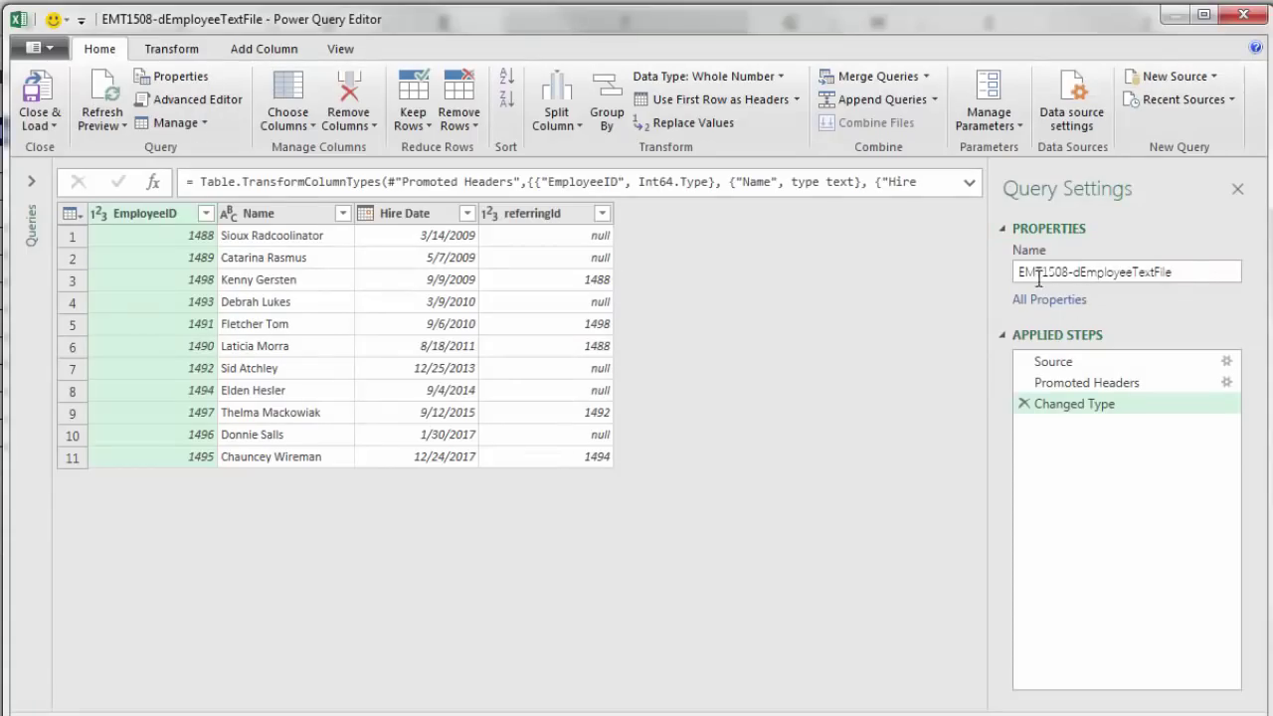
left_click_drag(1193, 273, 994, 272)
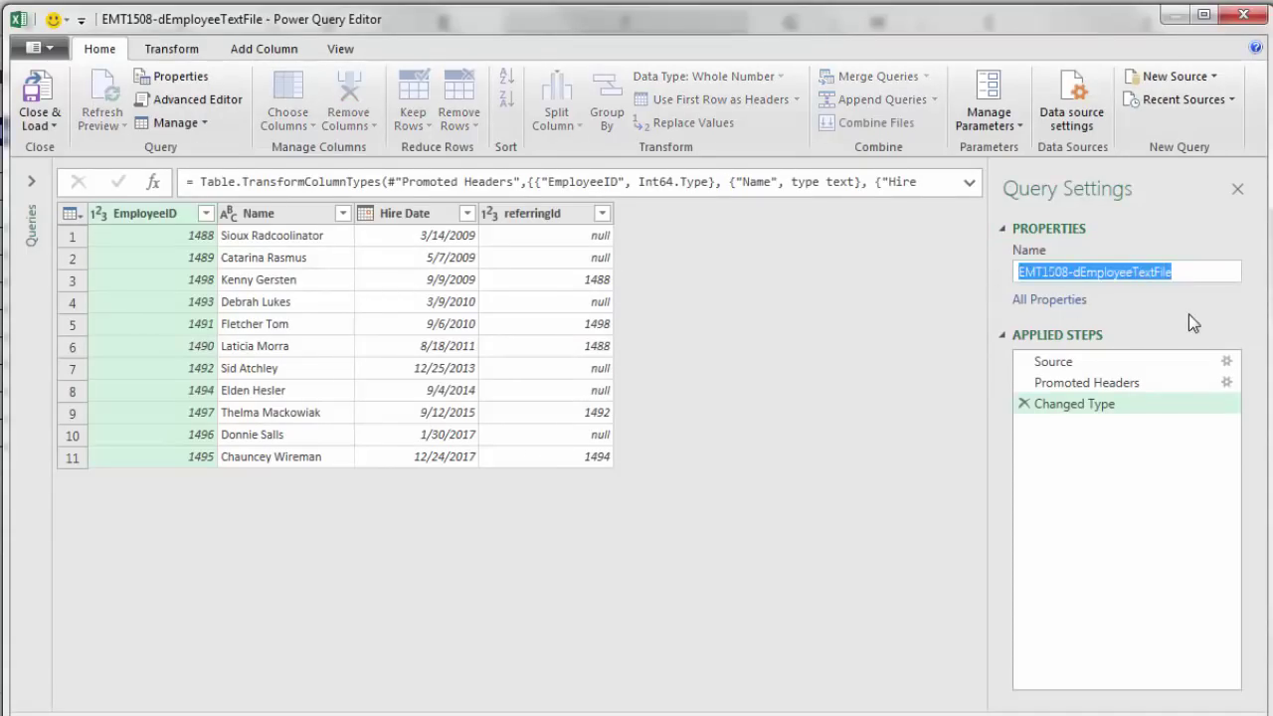
type("dEmployeeTable")
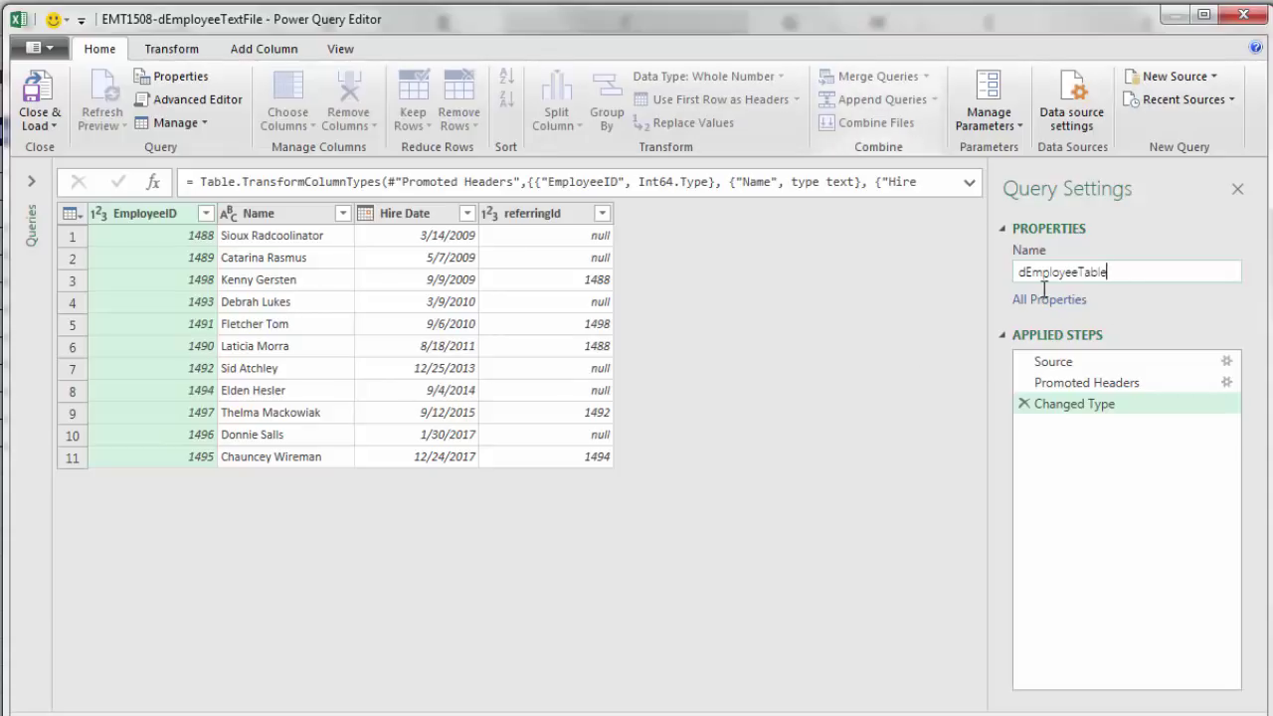
key("Return")
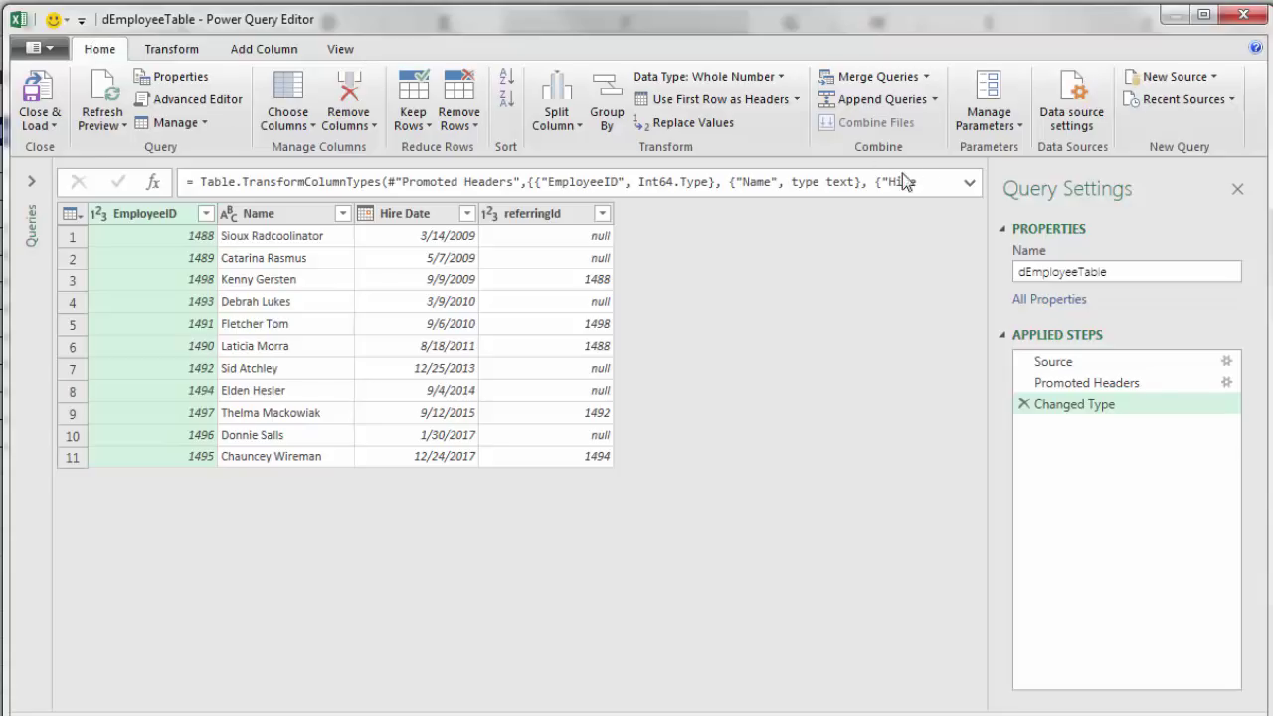
Step: Merge dEmployeeTable with itself, matching referringId to EmployeeID
left_click(926, 77)
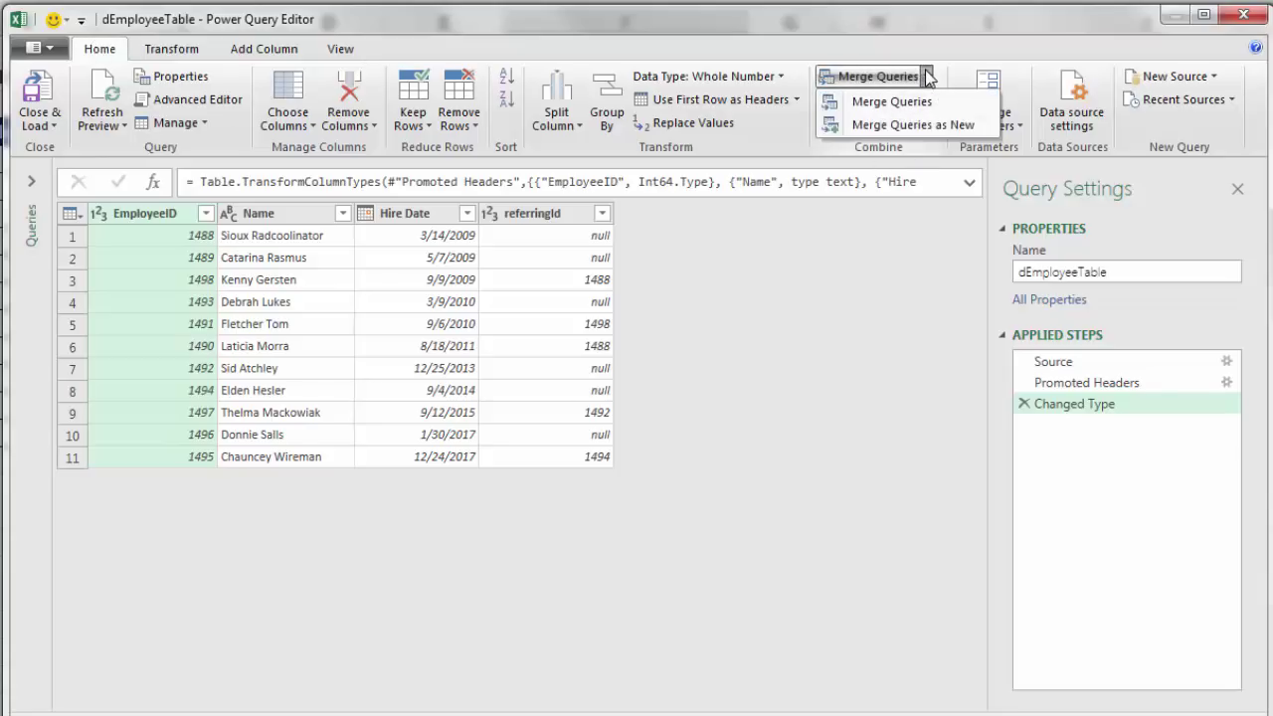
left_click(918, 103)
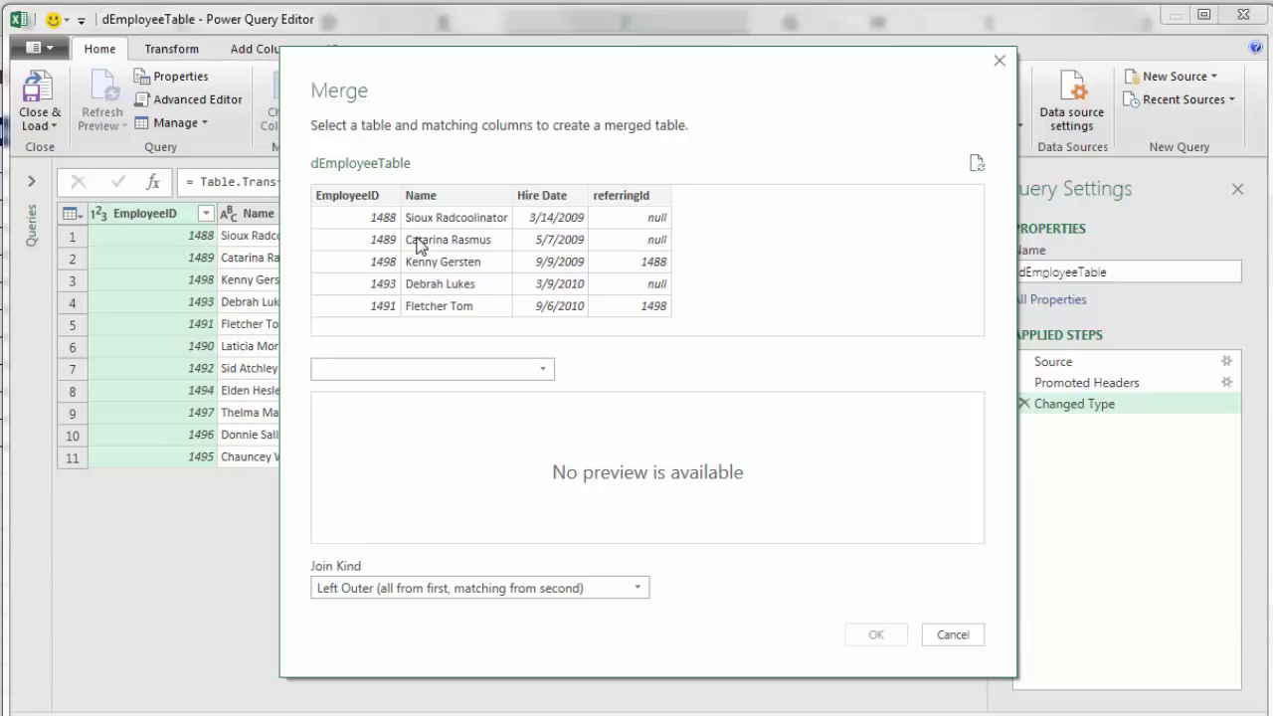
left_click(633, 203)
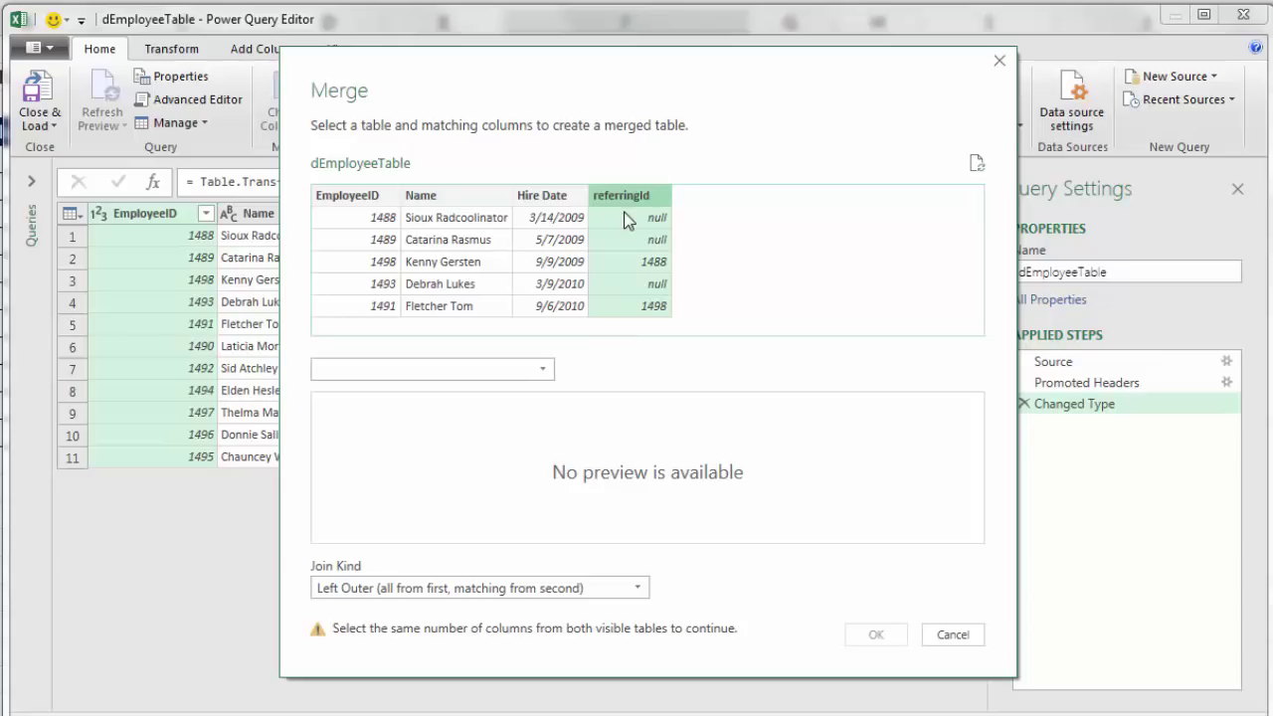
left_click(501, 373)
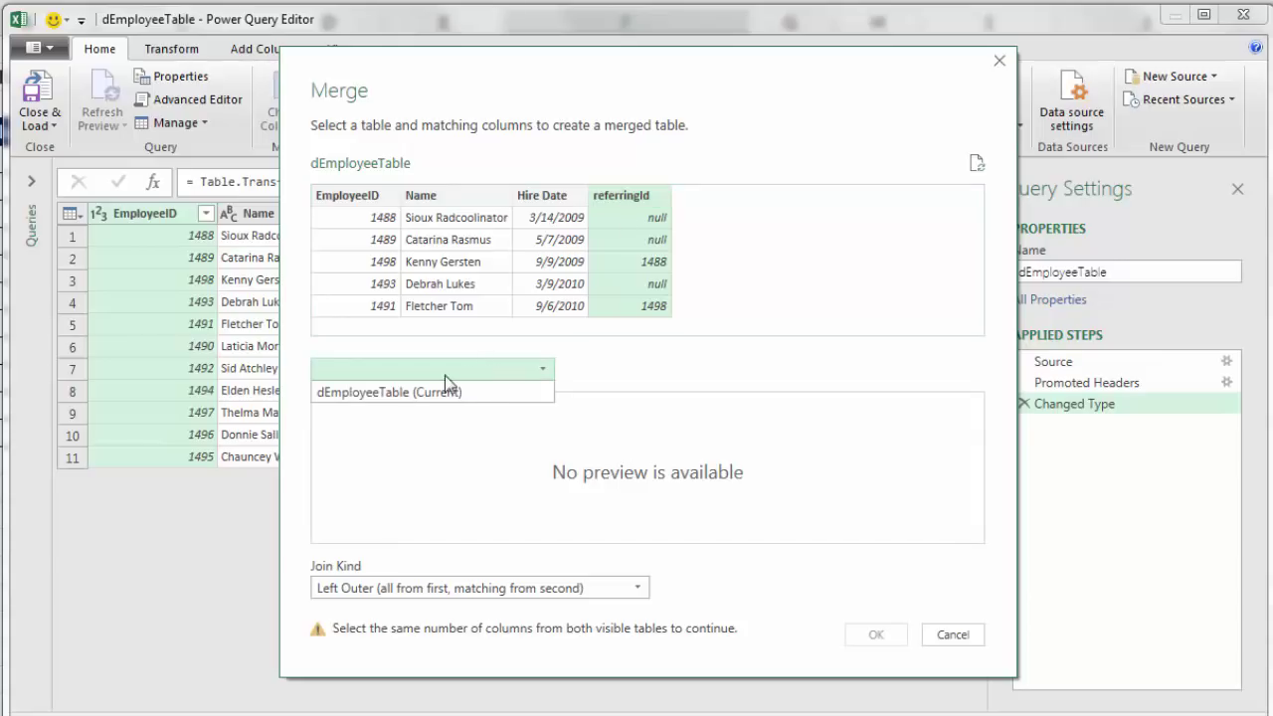
left_click(350, 408)
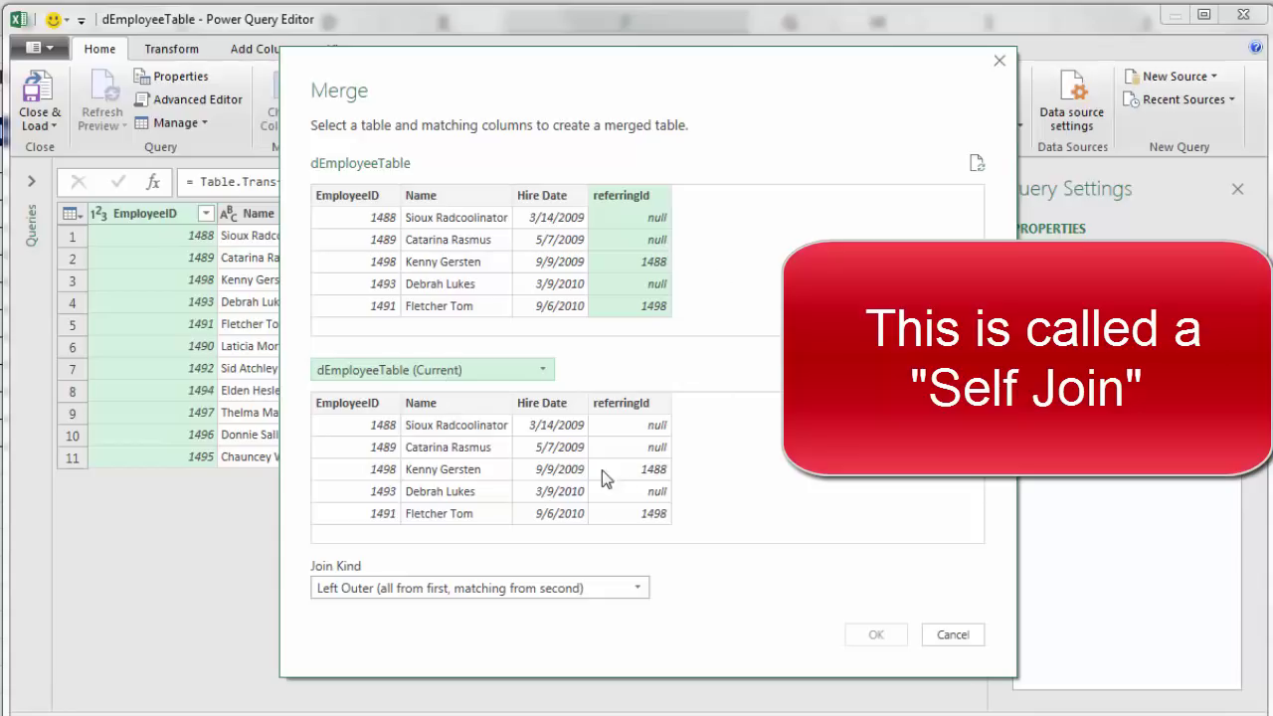
left_click(368, 406)
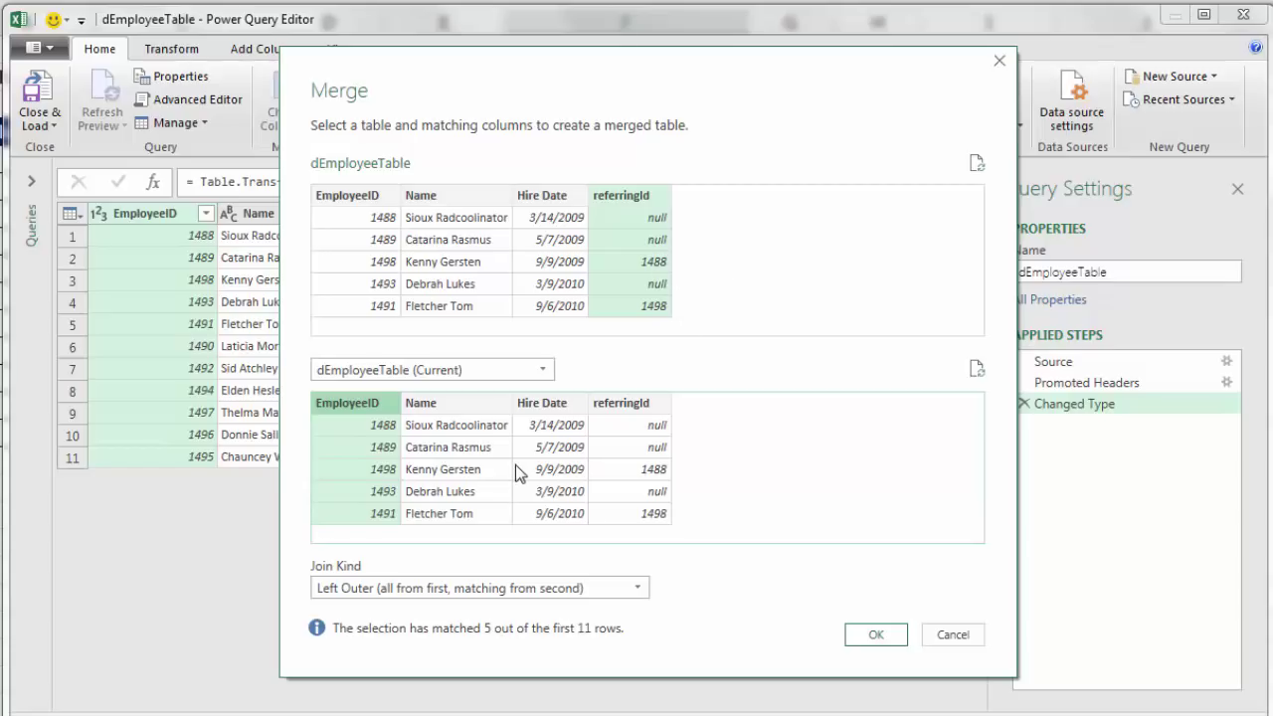
Step: Confirm the self-join merge and preview the nested matches for the first and third employees
left_click(878, 636)
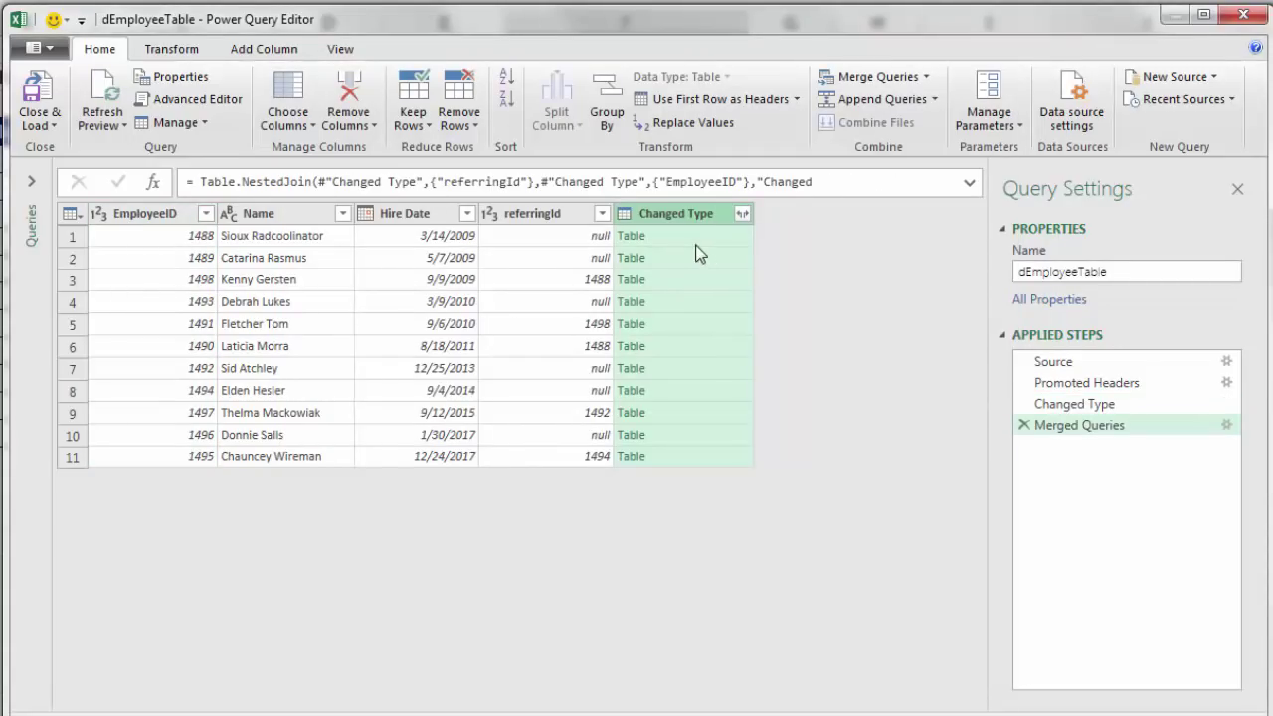
left_click(697, 243)
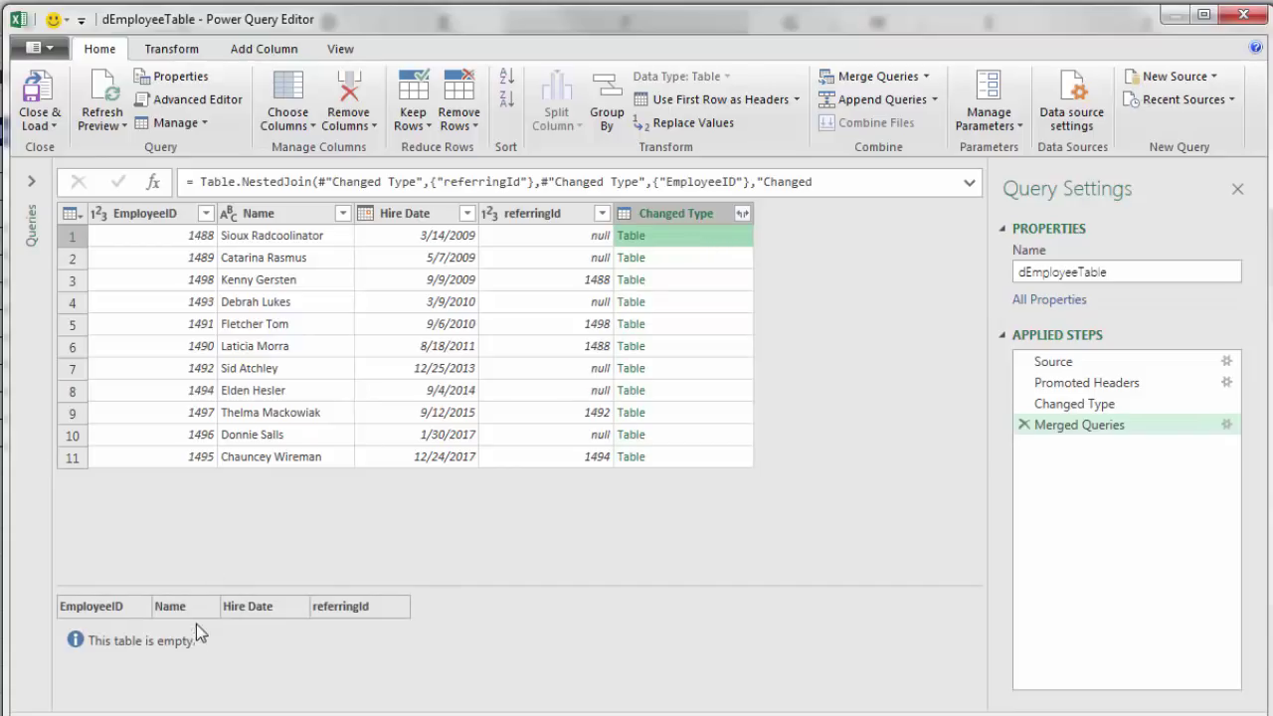
left_click(722, 282)
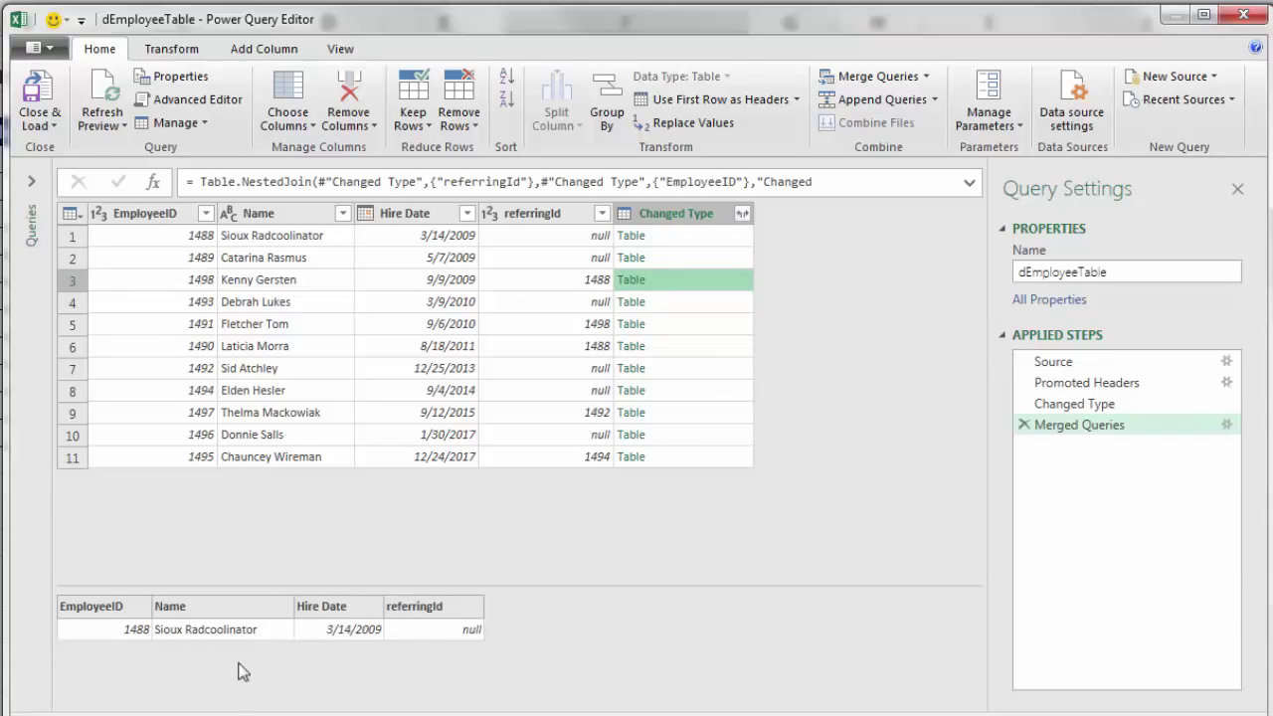
Step: Expand the merged column to bring in only Name, without a prefix, as Name.1
left_click(744, 217)
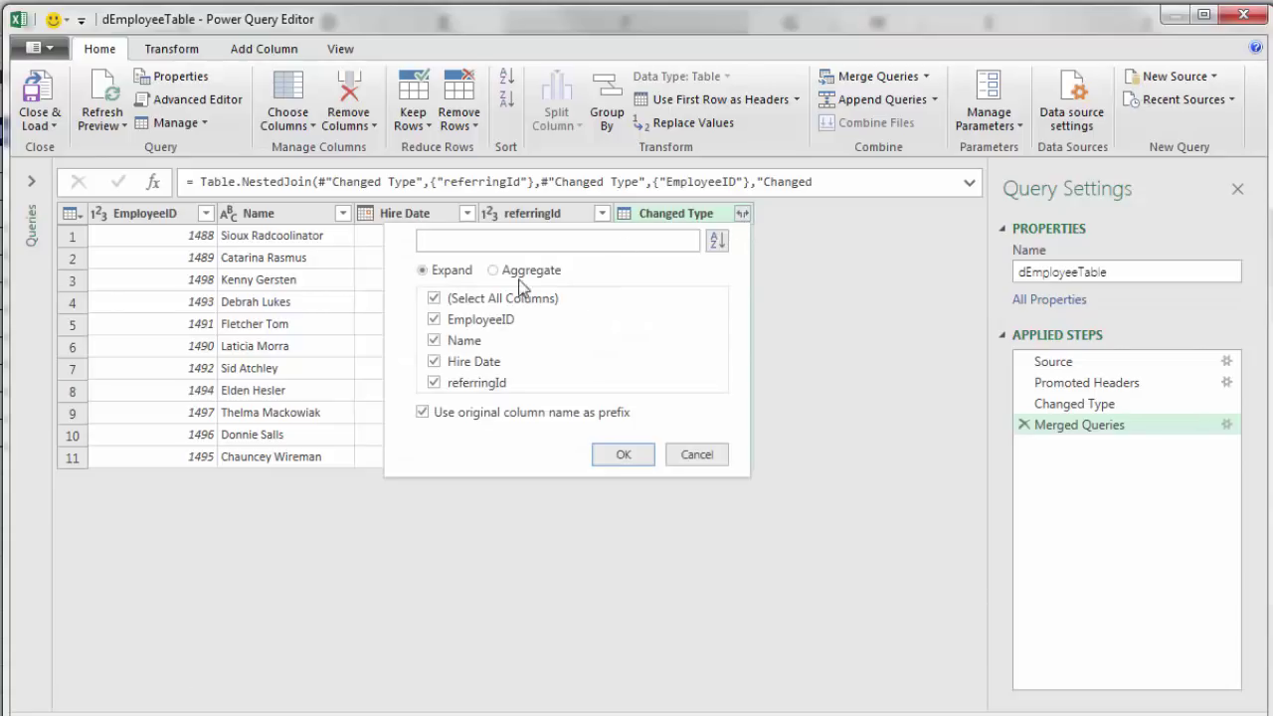
left_click(422, 412)
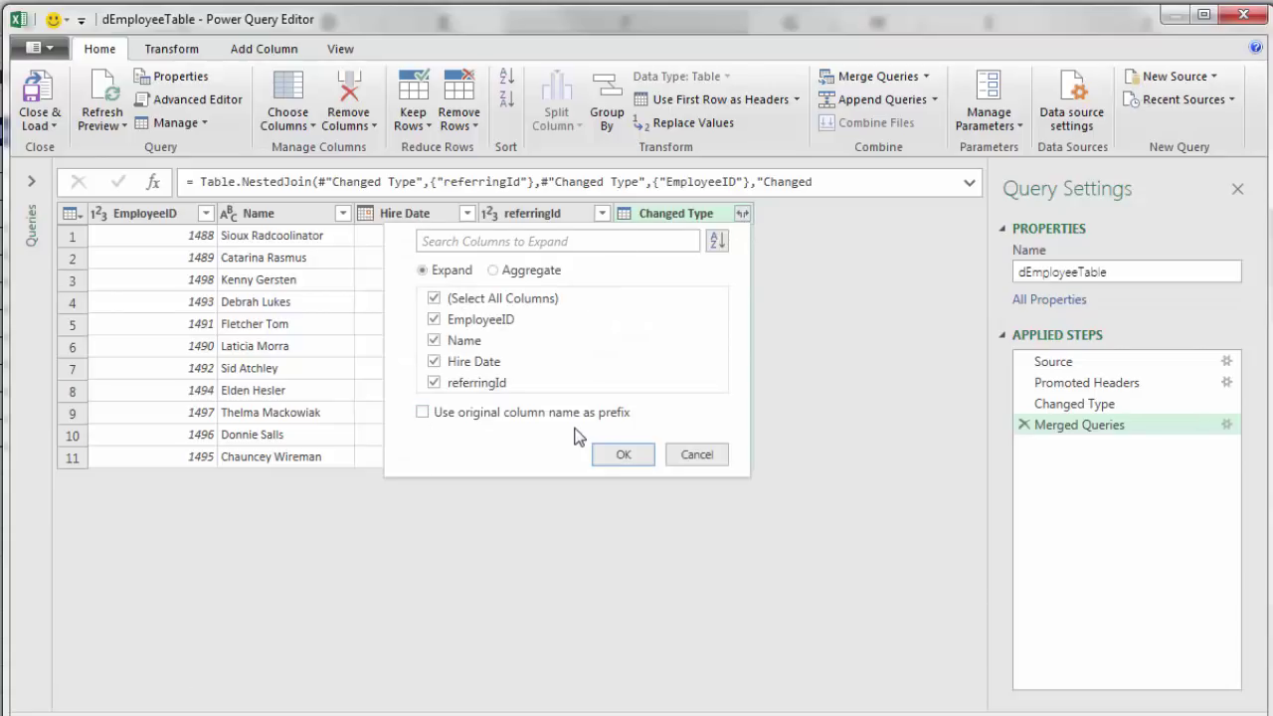
left_click(433, 298)
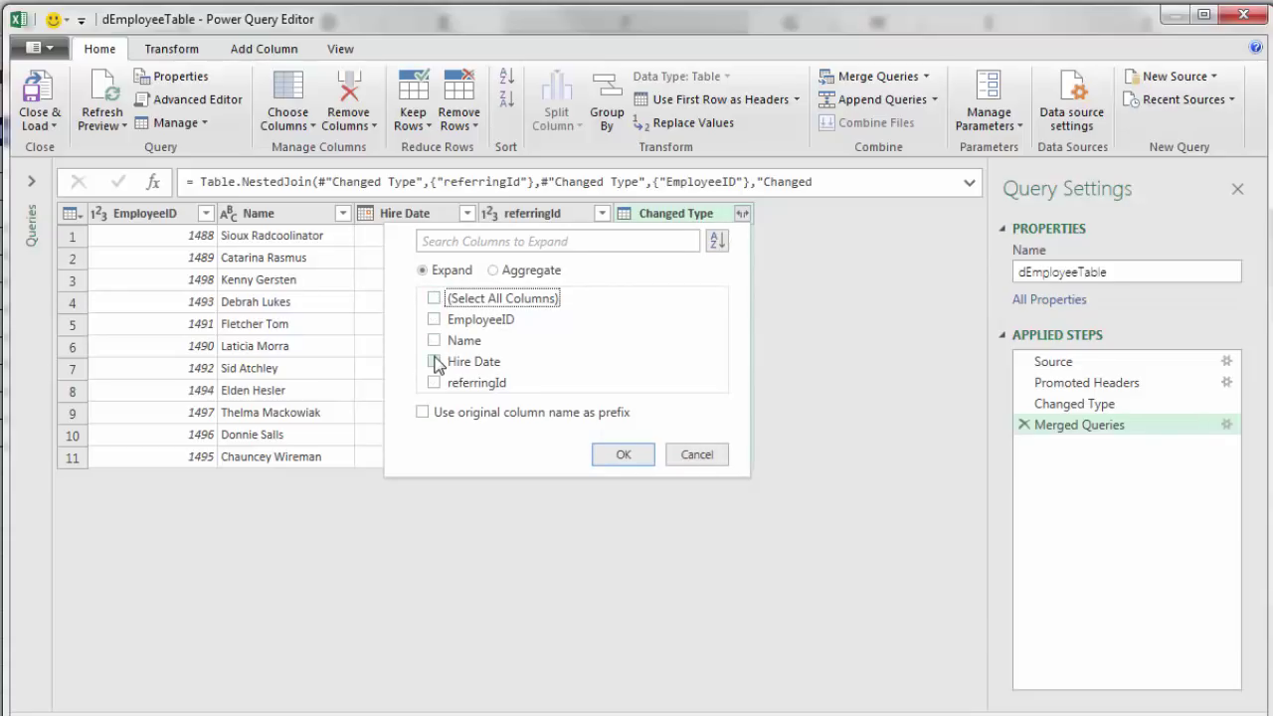
left_click(433, 341)
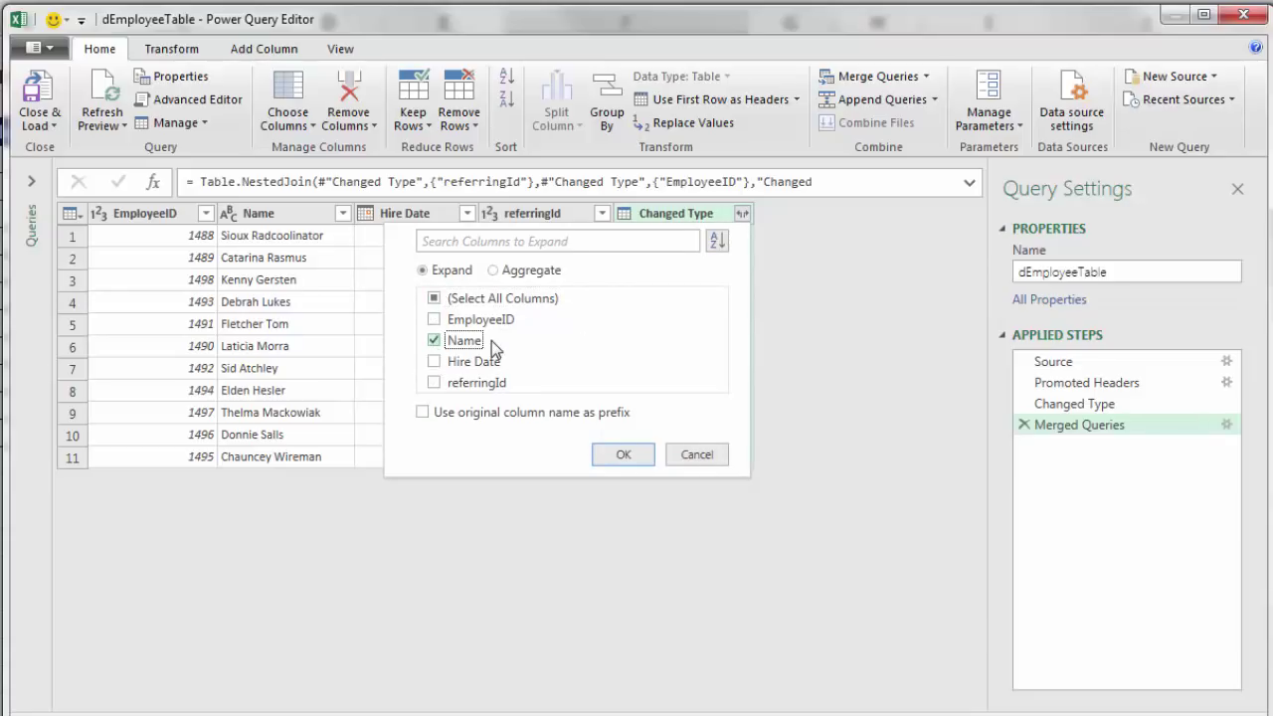
left_click(627, 456)
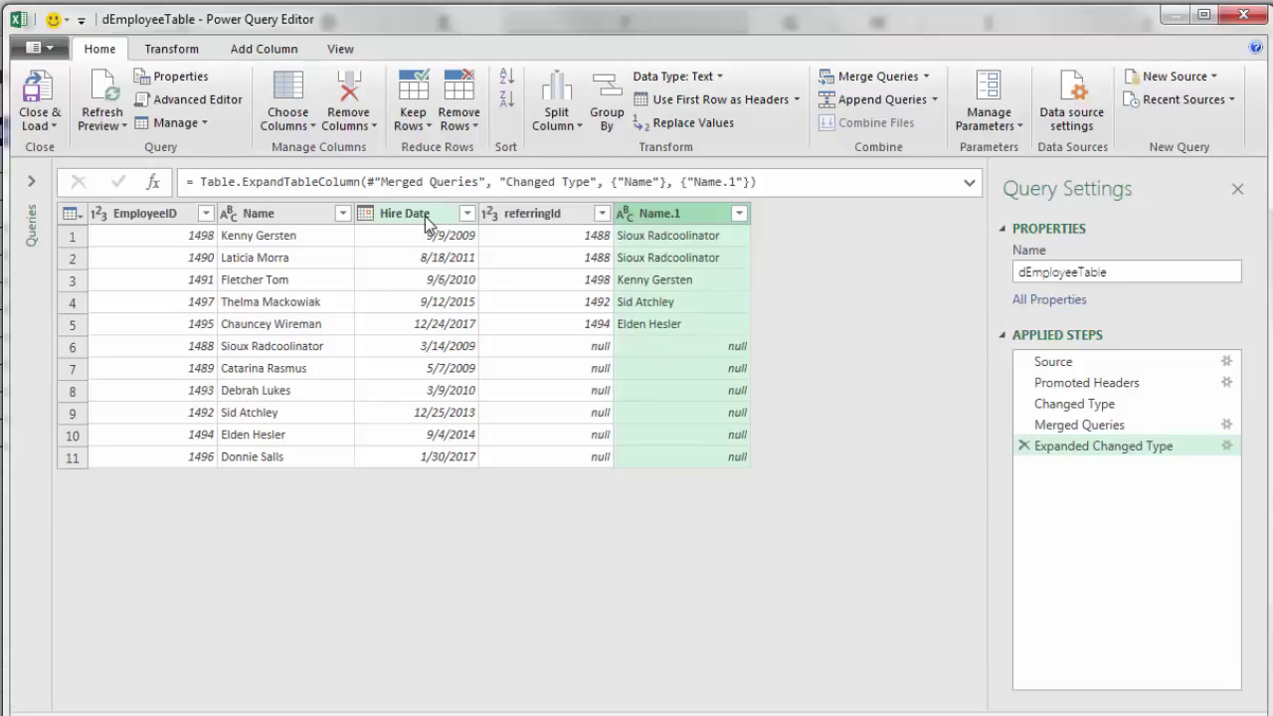
Step: Sort the rows by Hire Date in ascending order
left_click(466, 217)
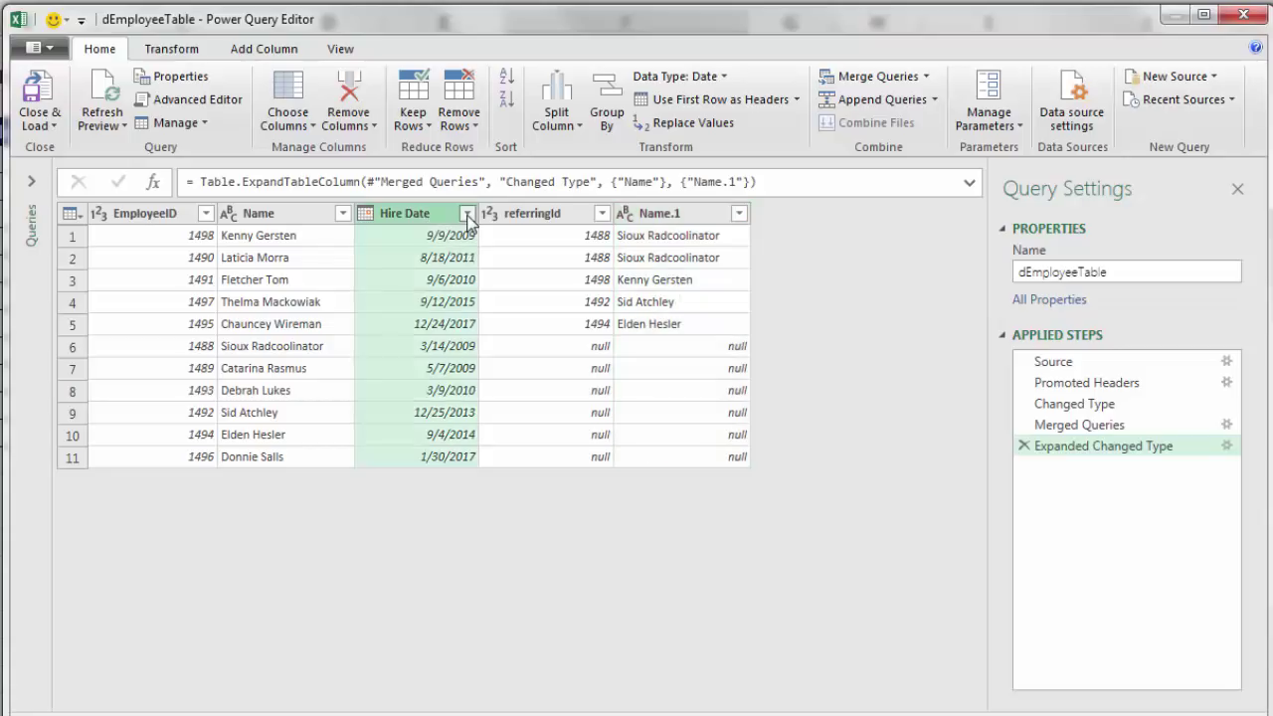
left_click(467, 215)
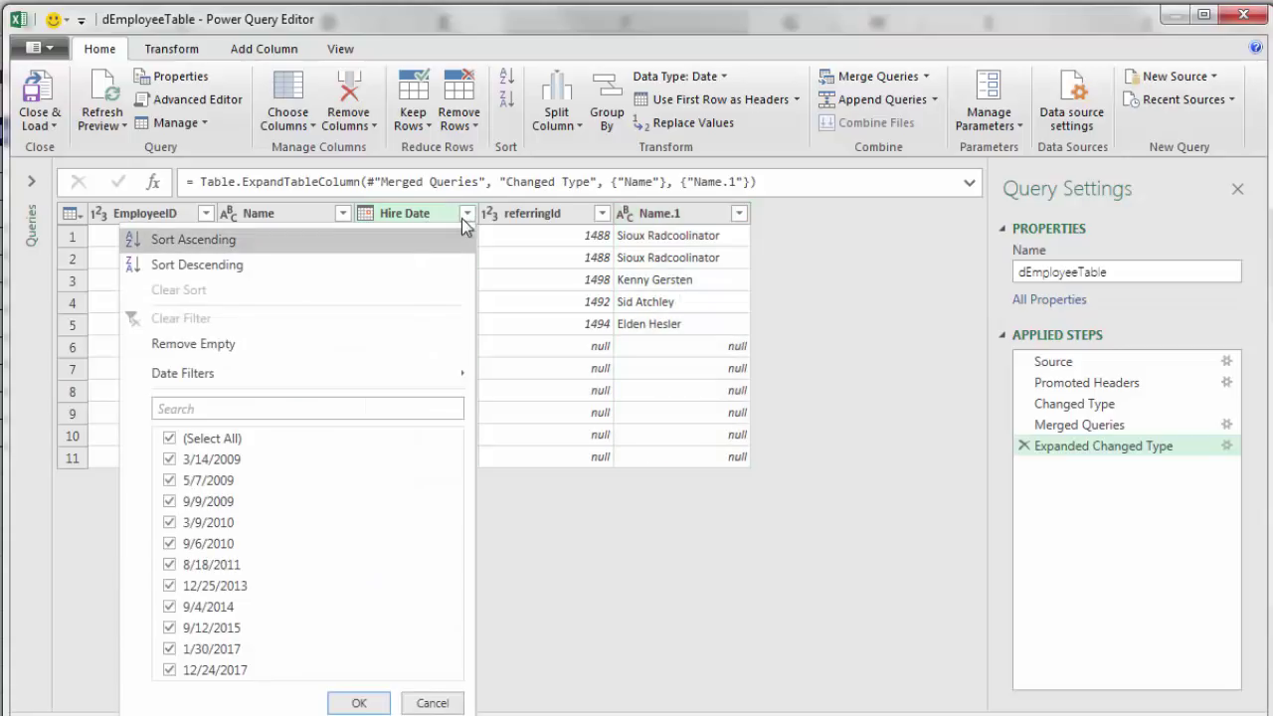
left_click(186, 241)
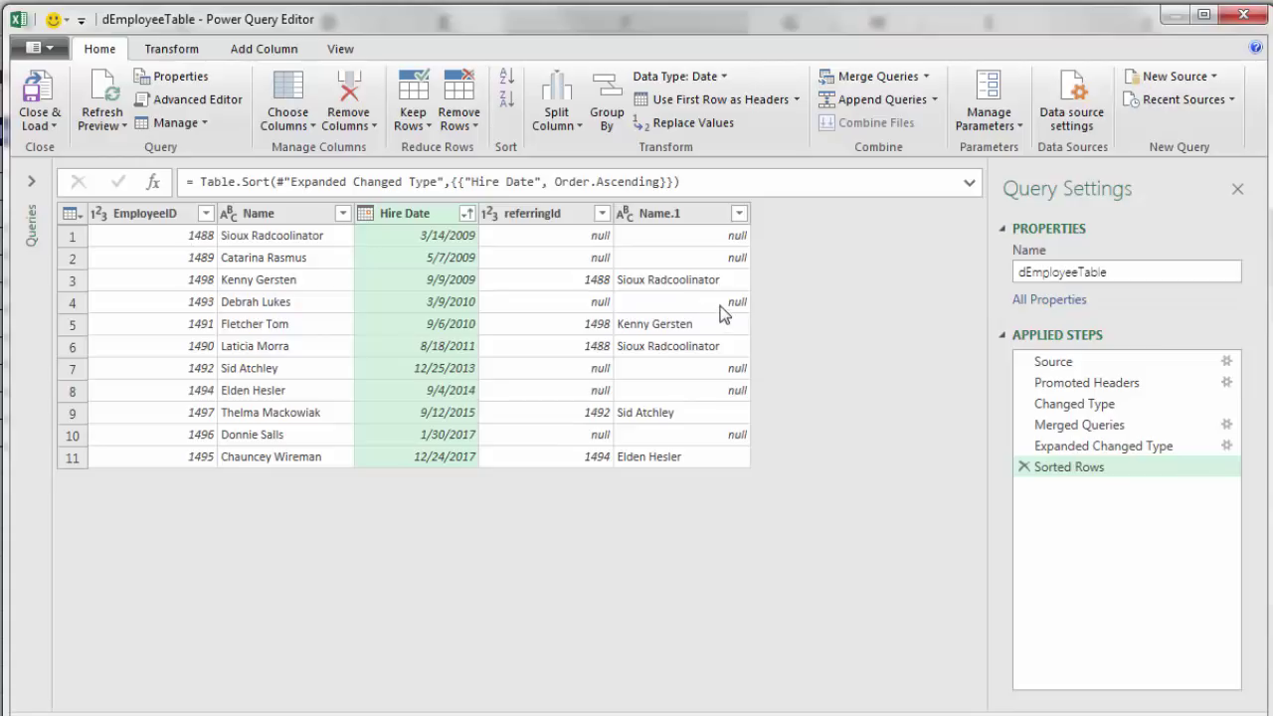
Step: Load the query as a table into the existing worksheet starting at cell I4
left_click(54, 124)
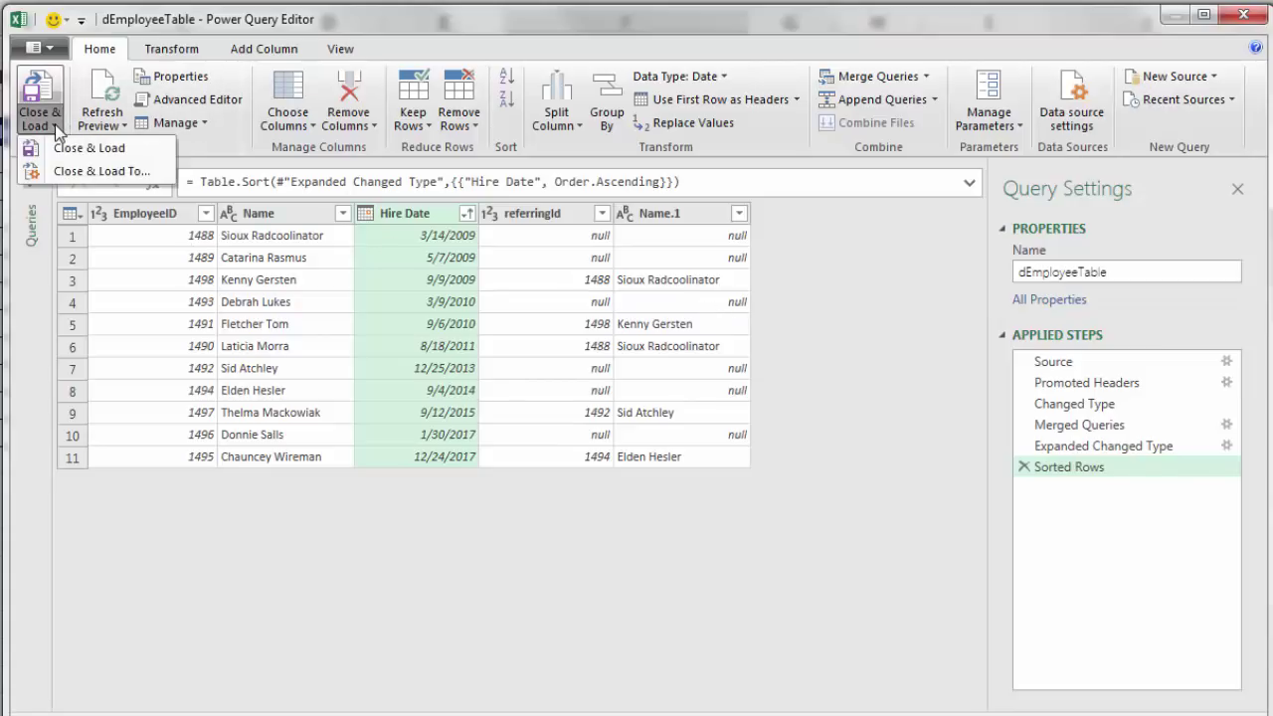
left_click(62, 179)
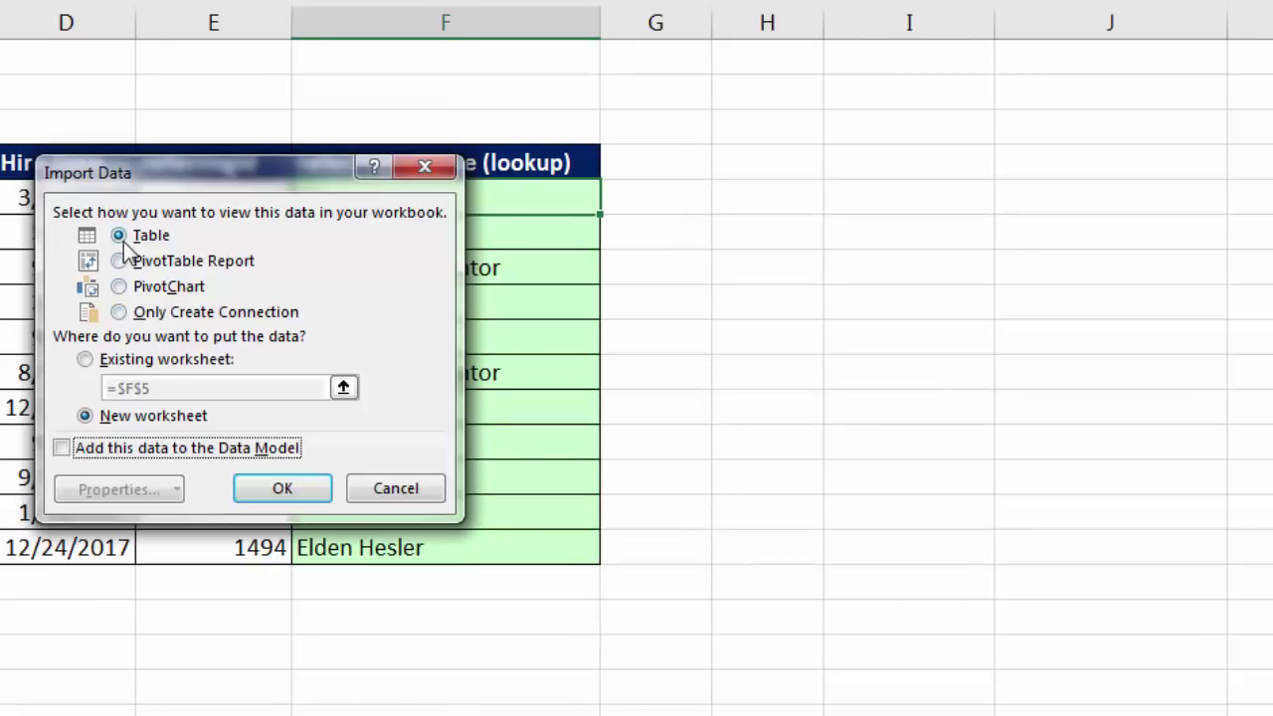
left_click(107, 360)
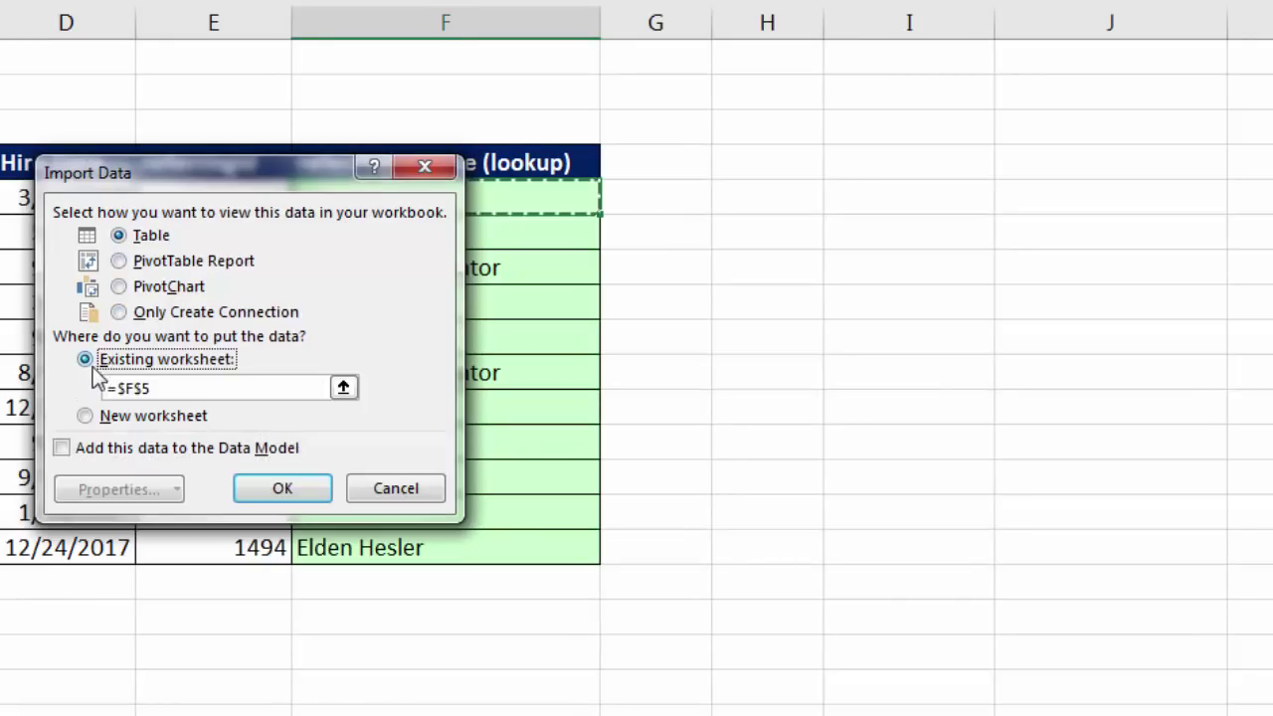
left_click(343, 389)
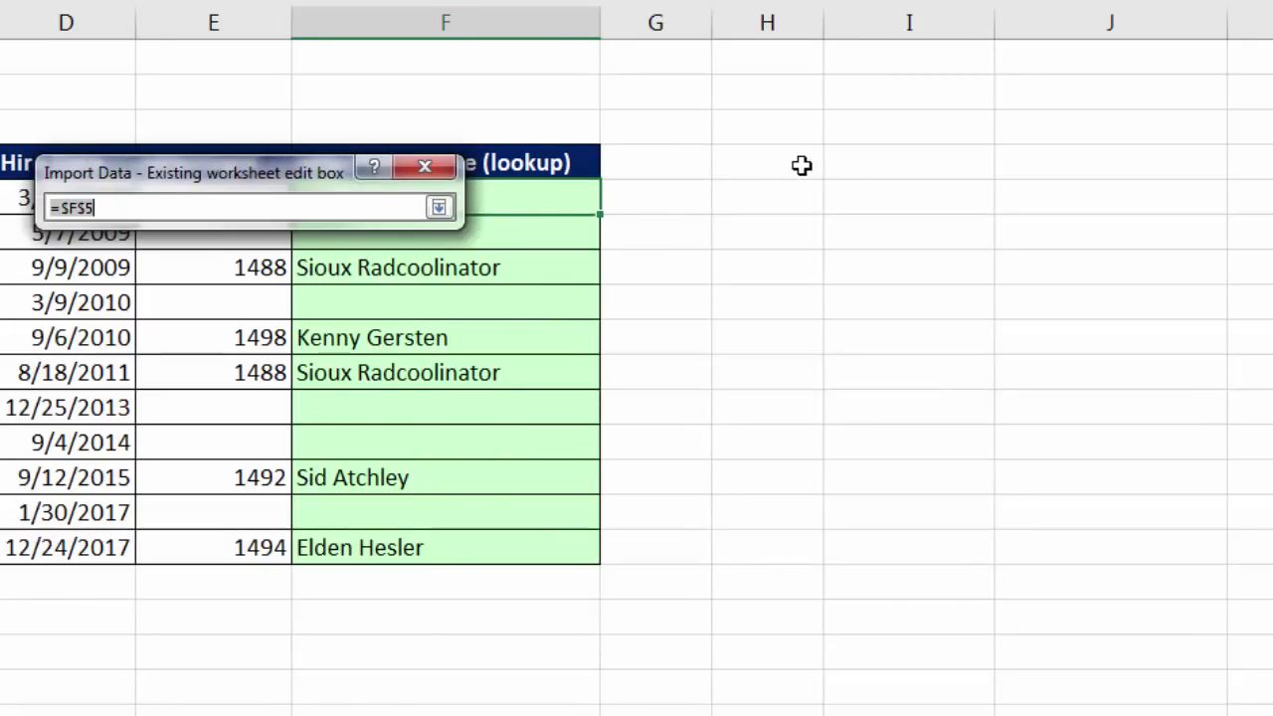
left_click(843, 161)
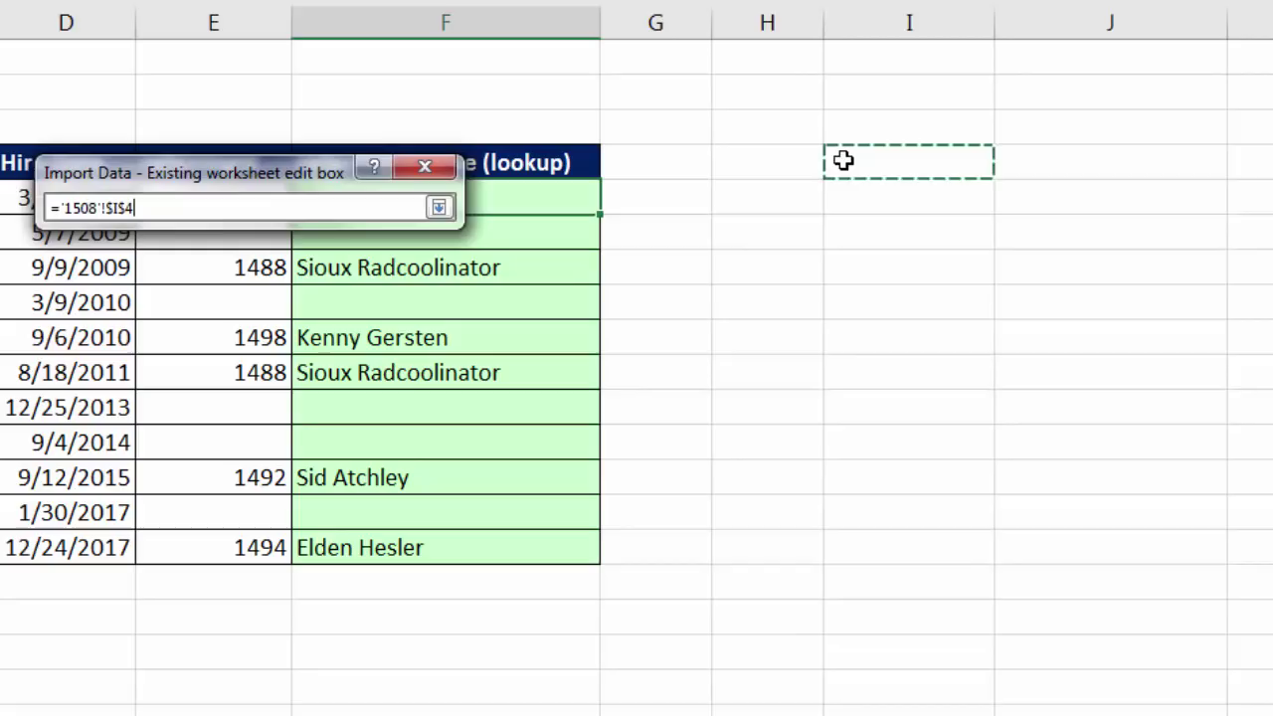
left_click(440, 209)
left_click(304, 486)
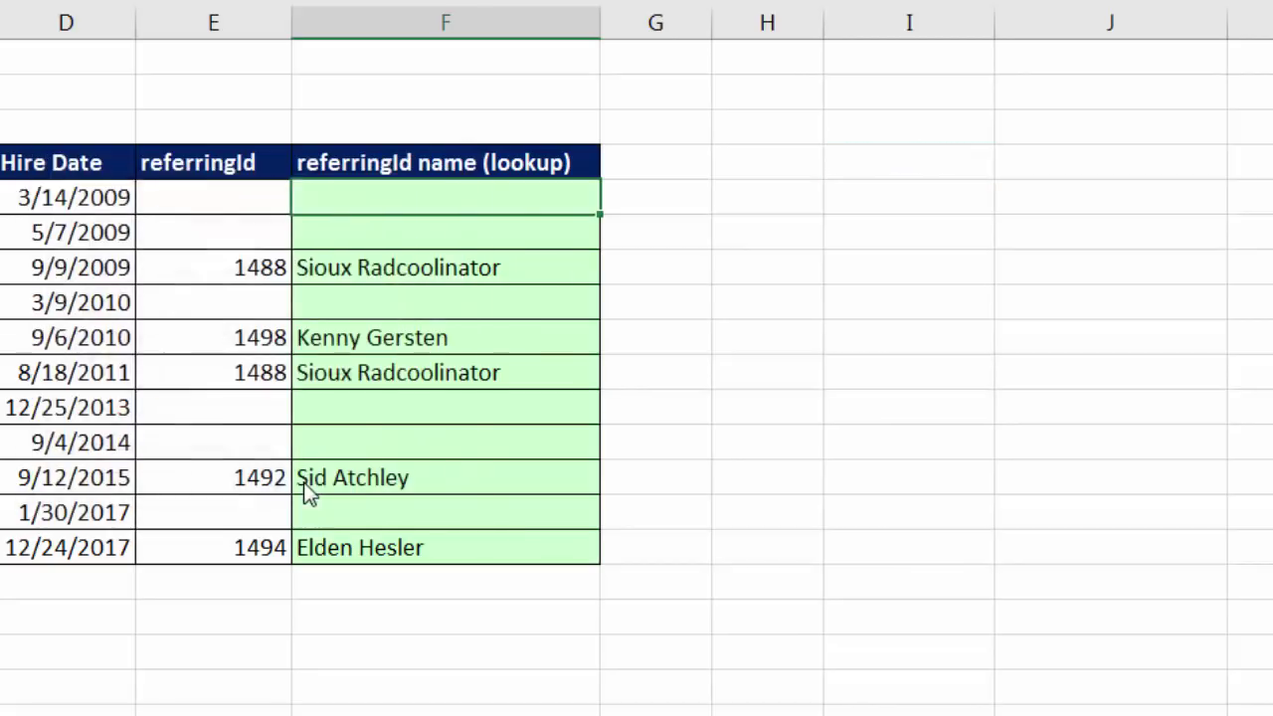
left_click_drag(852, 685, 929, 696)
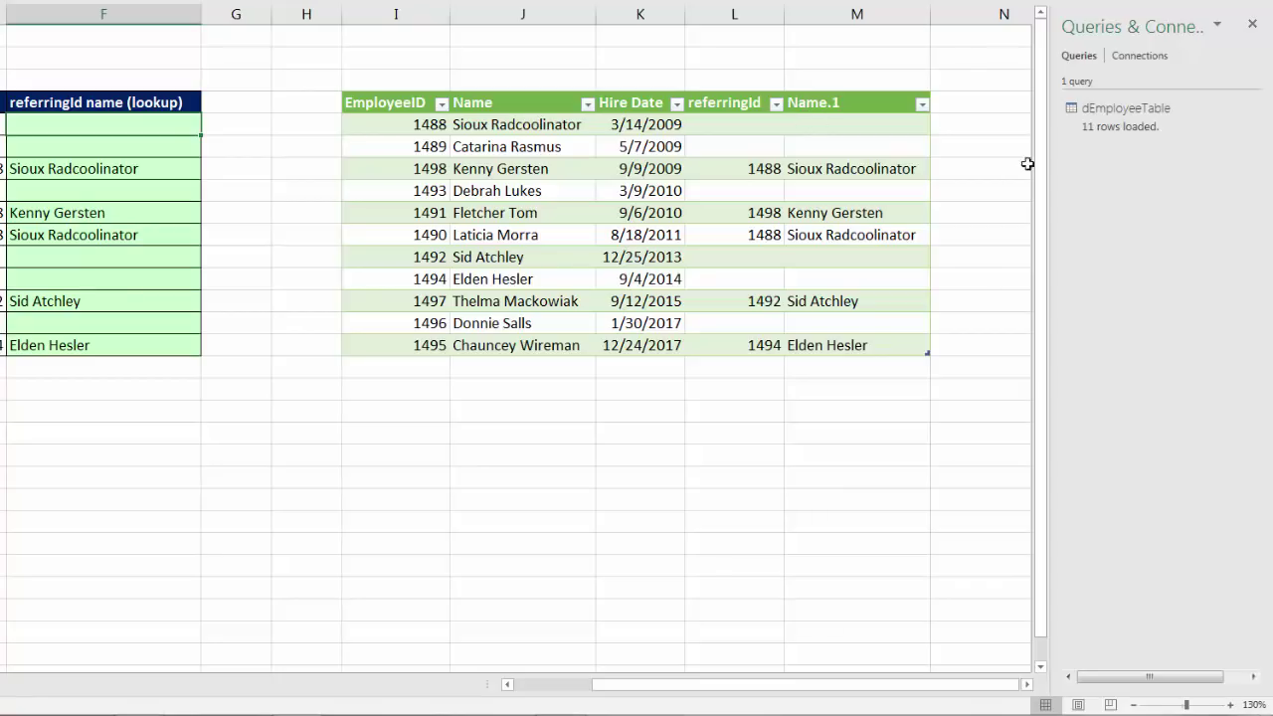
Step: Reopen the dEmployeeTable query, rename Name.1 to 'Referral Name', and reload it to the sheet
double_click(1129, 118)
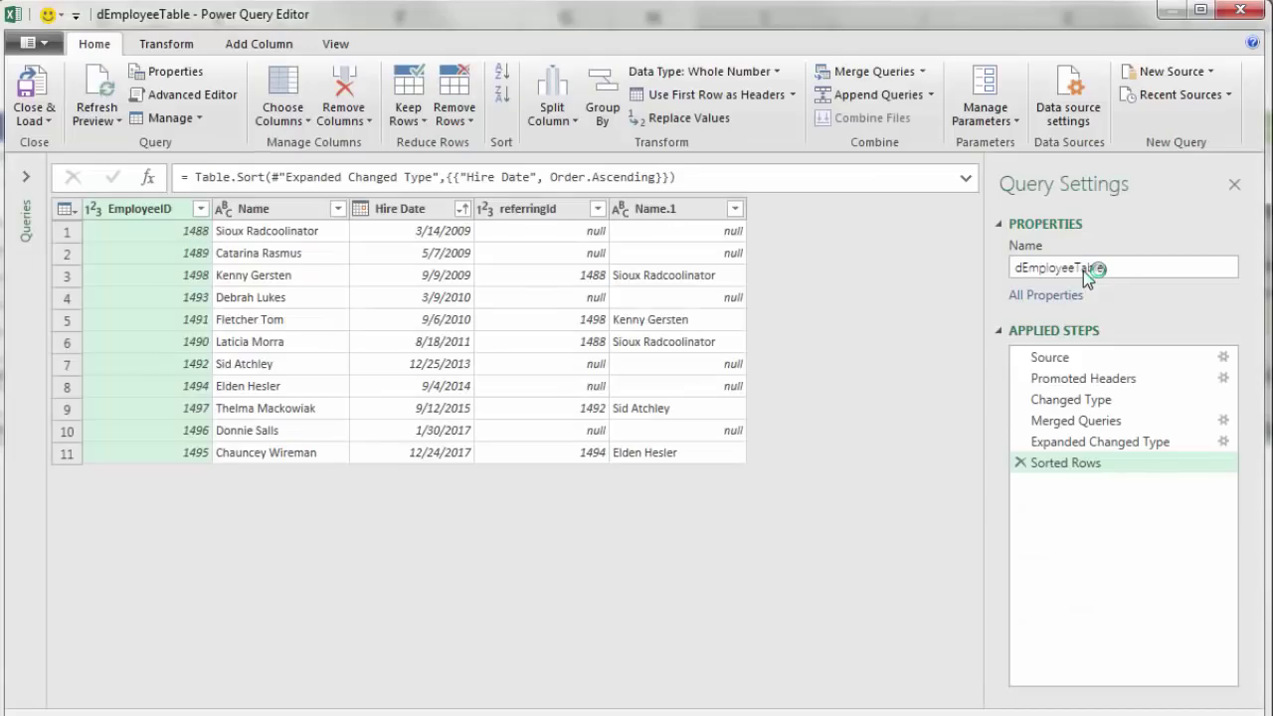
double_click(685, 211)
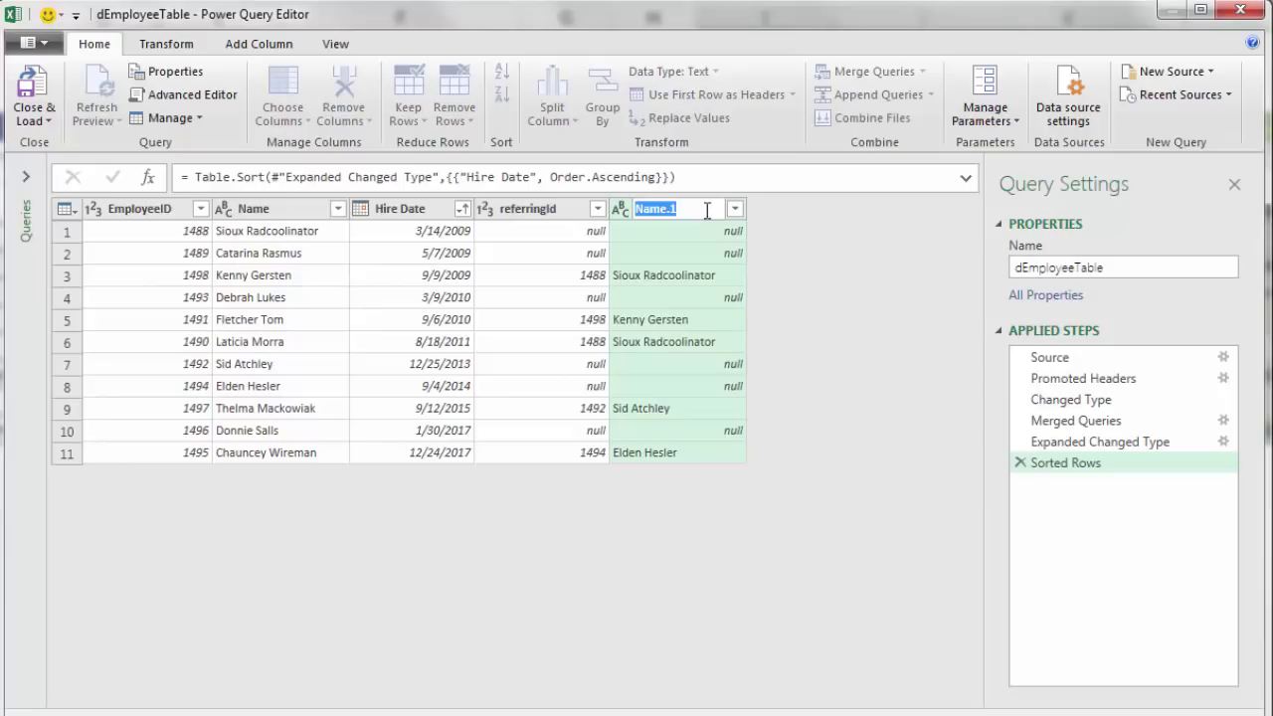
type("Referral Name")
key("Return")
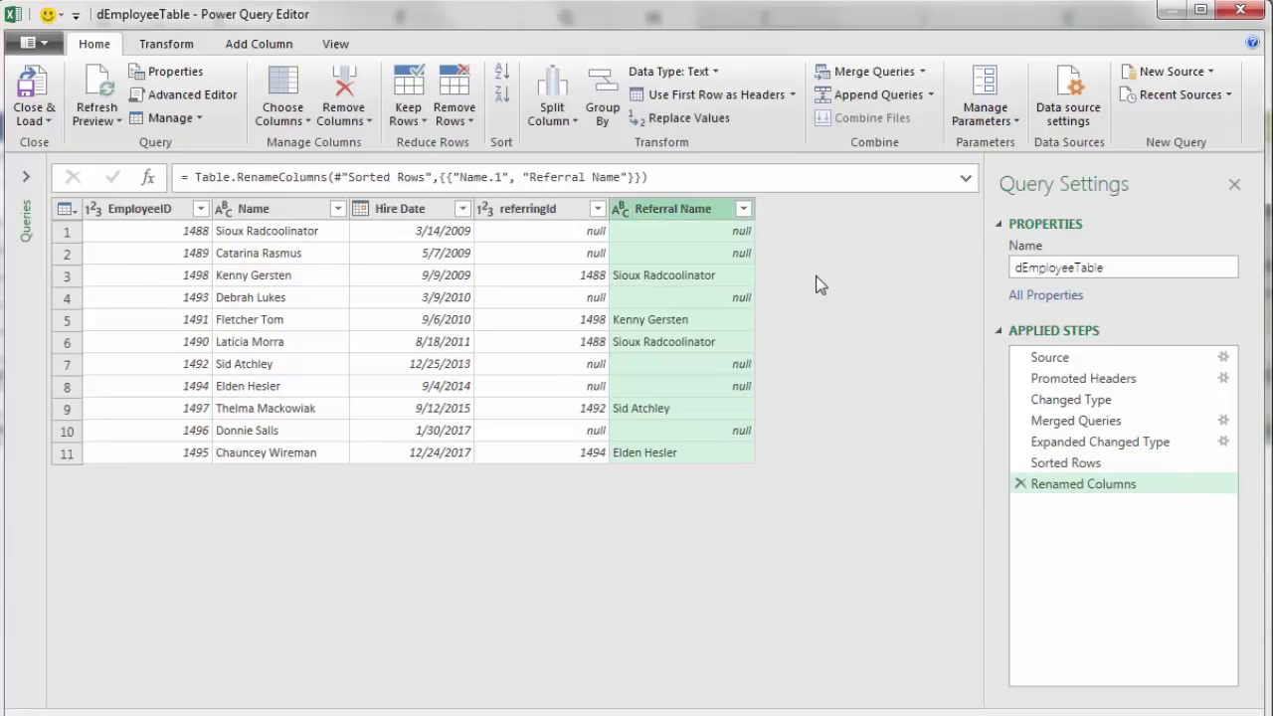
left_click(50, 91)
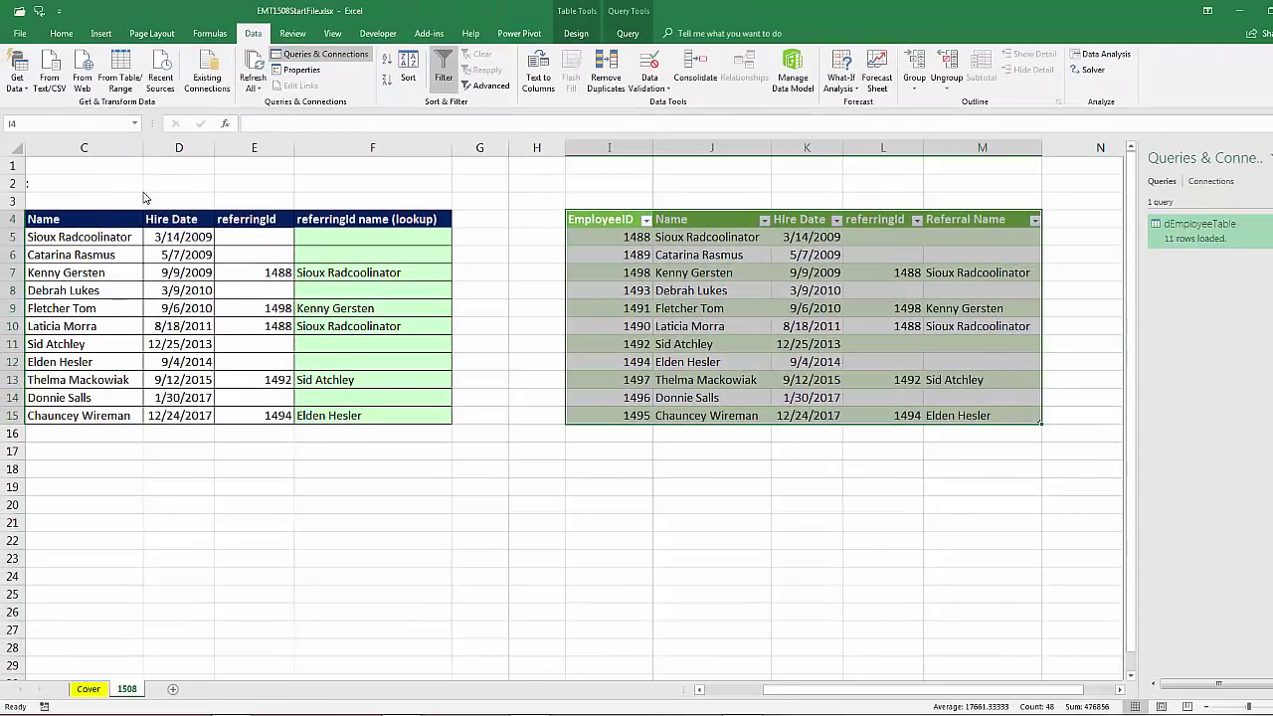
Step: Reopen dEmployeeTable and display the Merged Queries step's Left Outer self-join settings
left_click_drag(767, 690, 739, 690)
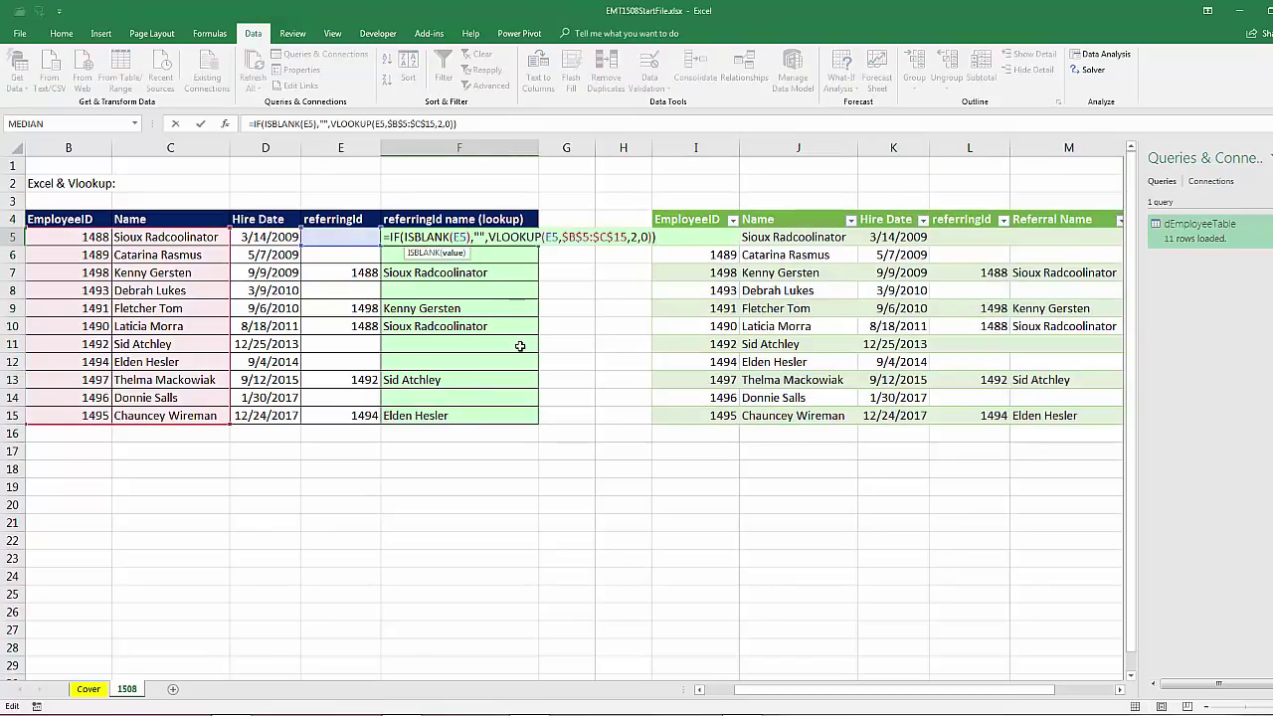
double_click(1215, 276)
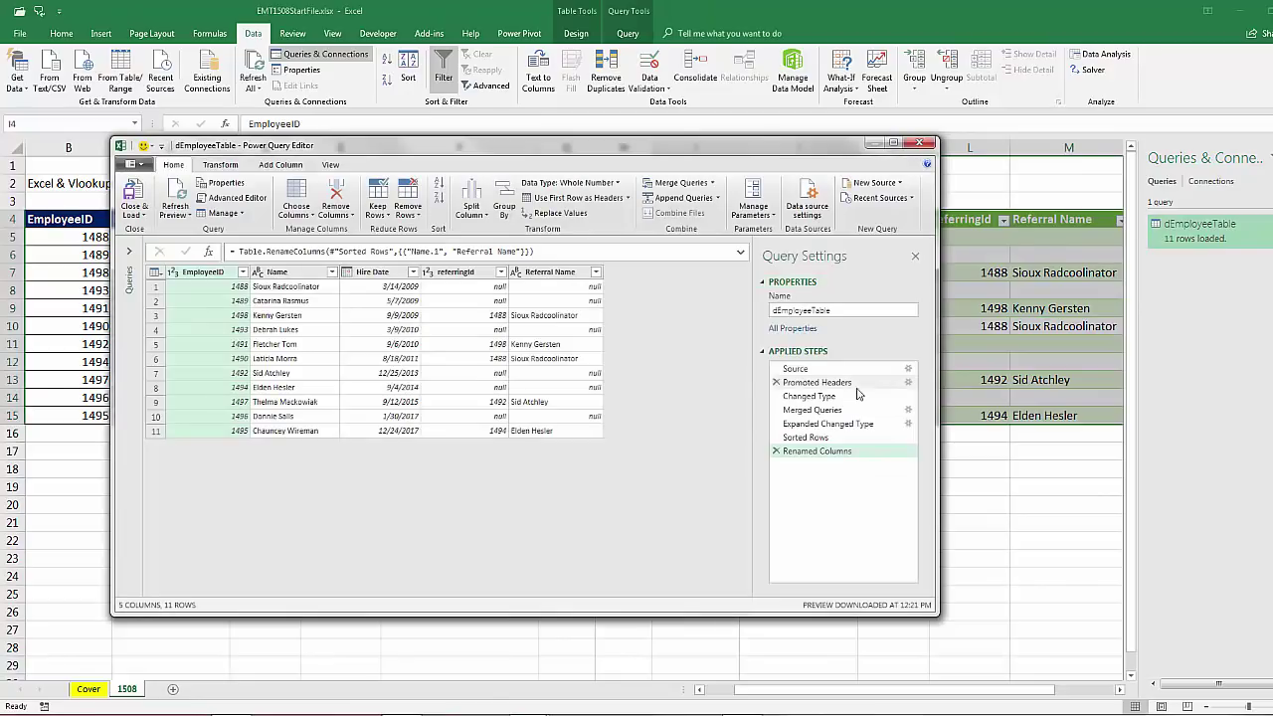
left_click(866, 410)
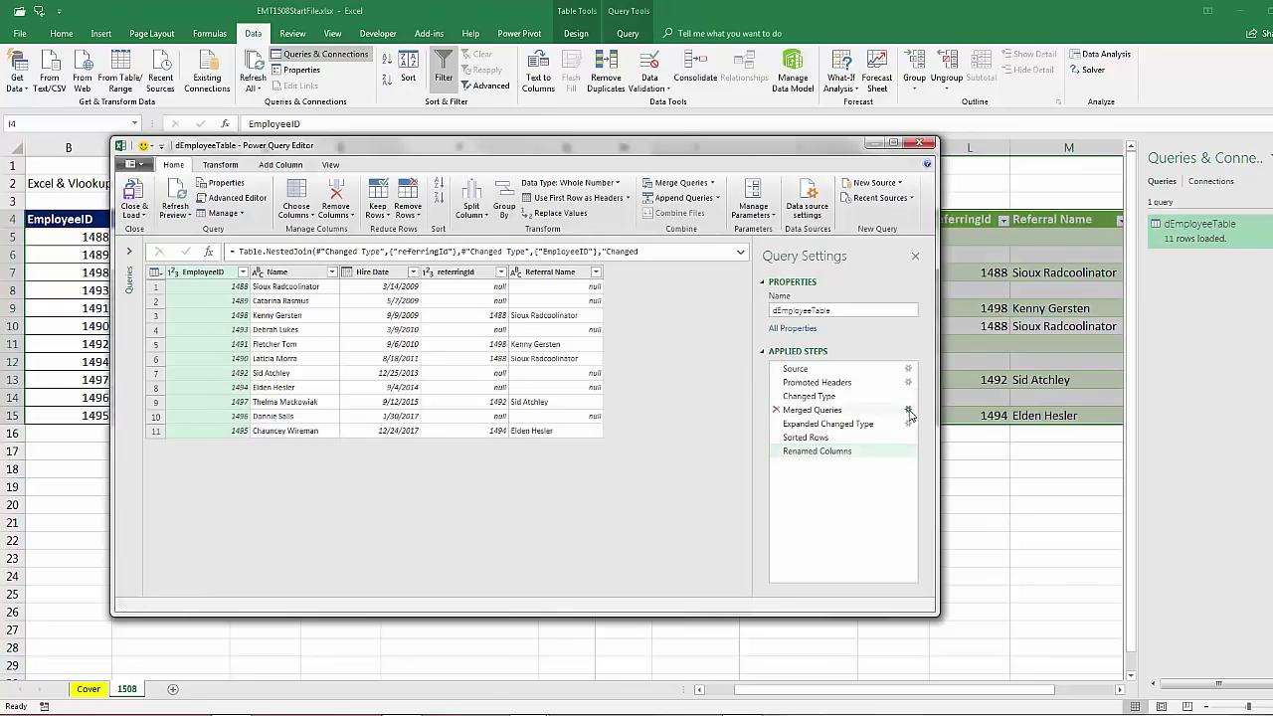
left_click(908, 409)
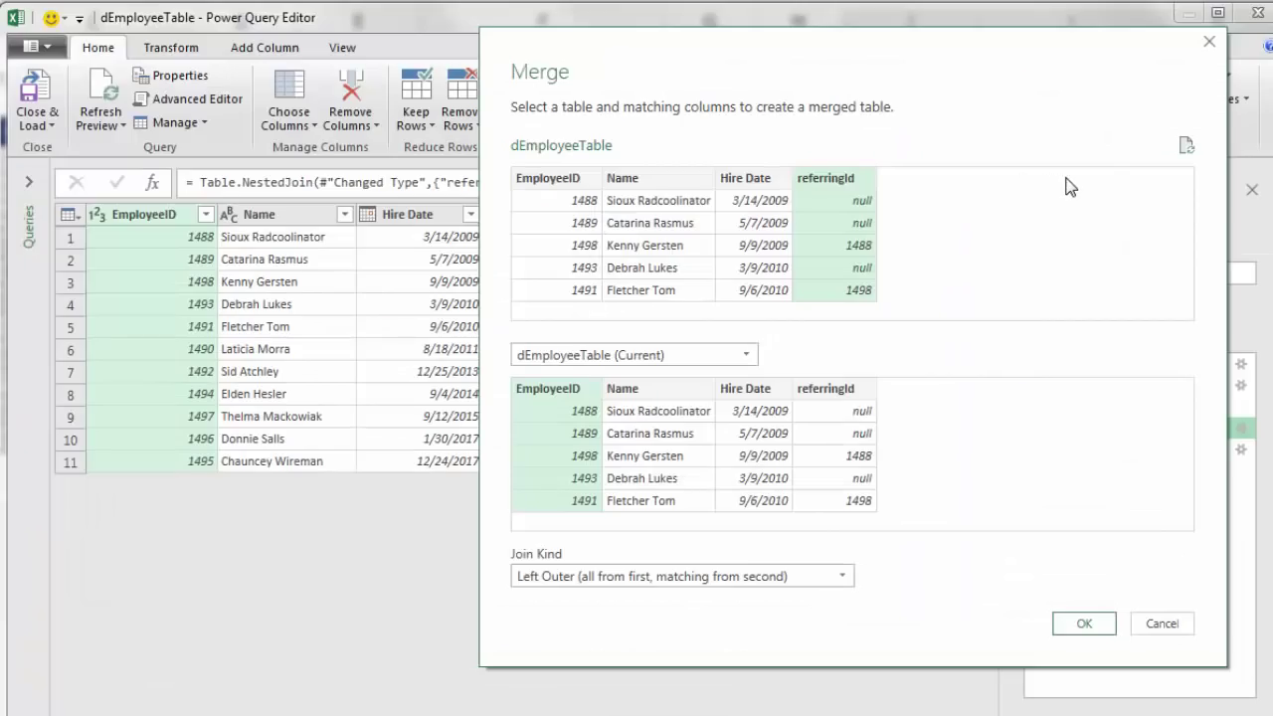